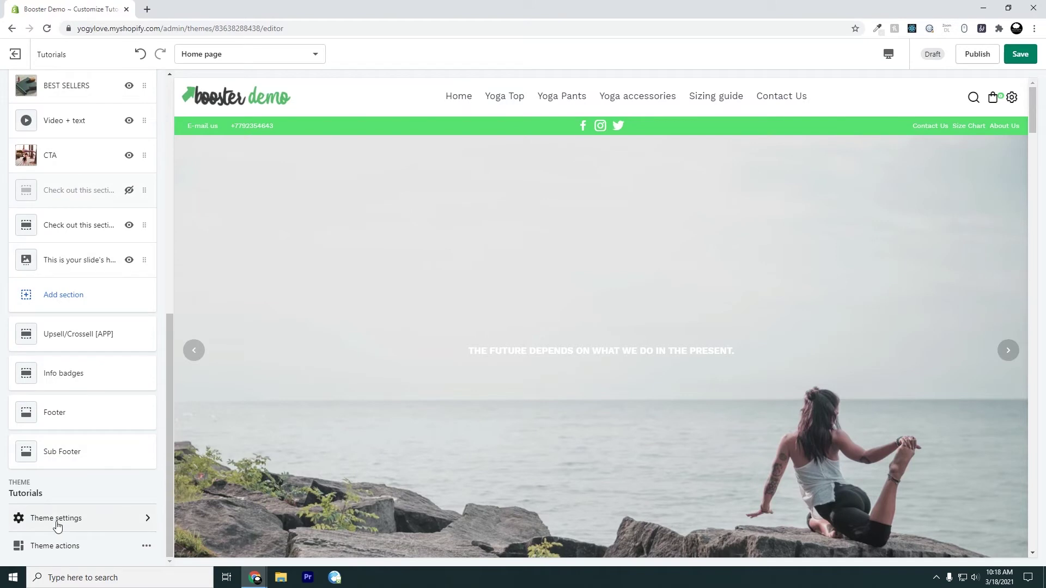
Set the default site layout to Boxed in the theme's Layout settings.
{"action": "left_click", "coordinate": [65, 527]}
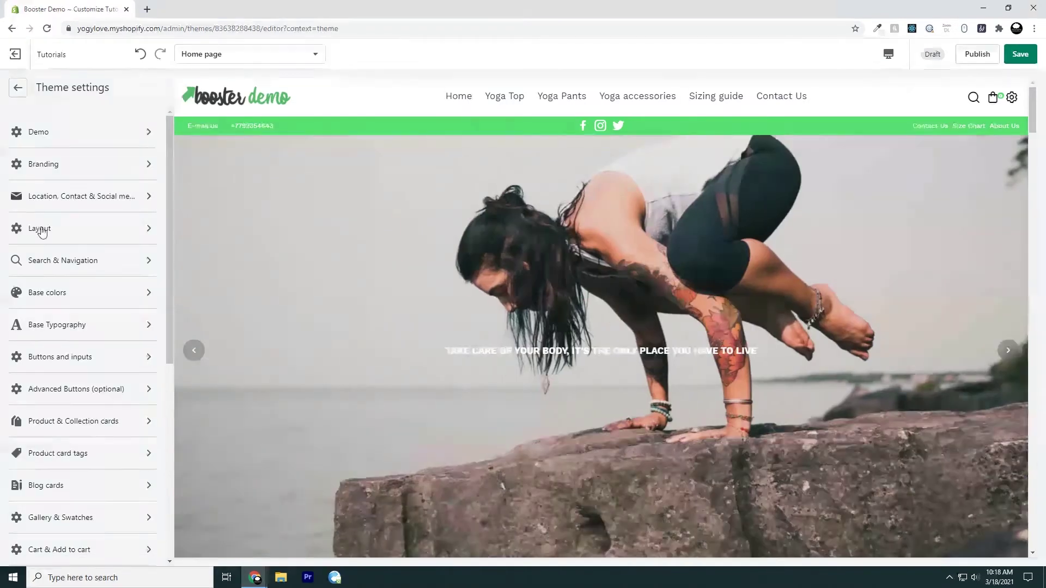
{"action": "left_click", "coordinate": [43, 230]}
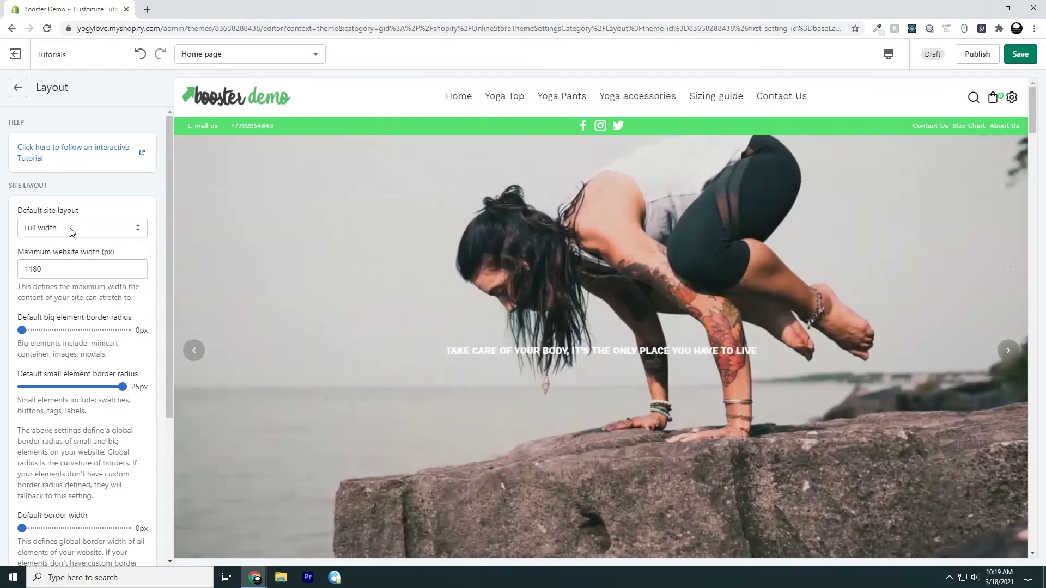
{"action": "left_click", "coordinate": [70, 227]}
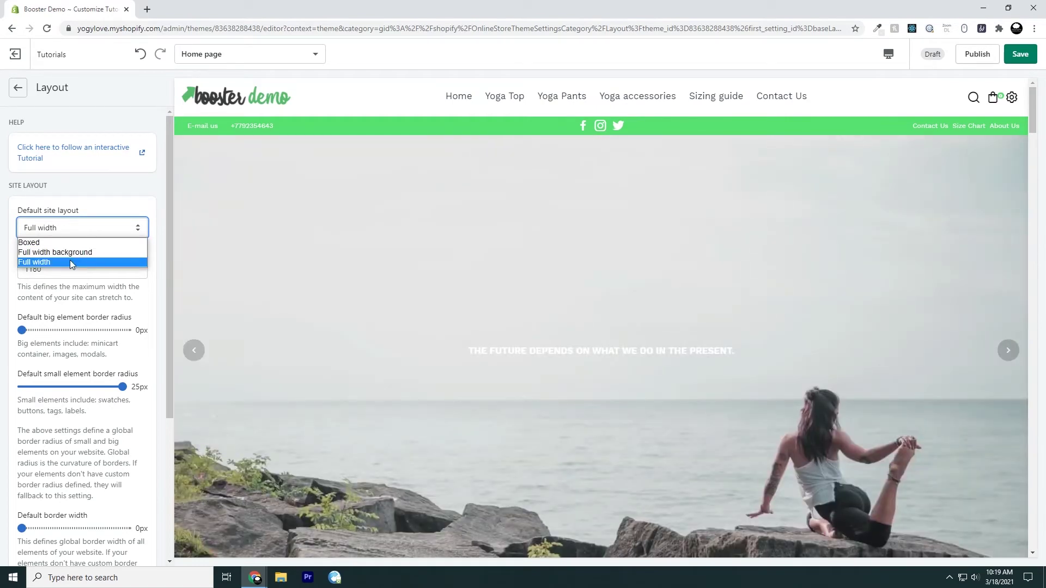
{"action": "left_click", "coordinate": [56, 243]}
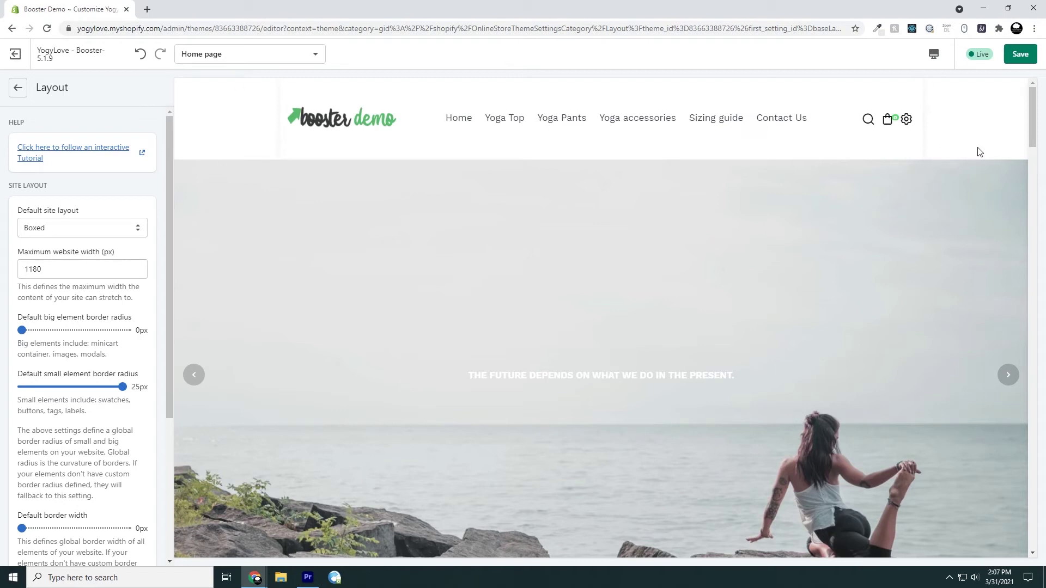
Examine how the boxed layout frames each home page section in the preview, from the header down to the footer.
{"action": "scroll", "coordinate": [658, 228], "scroll_direction": "down", "scroll_amount": 9}
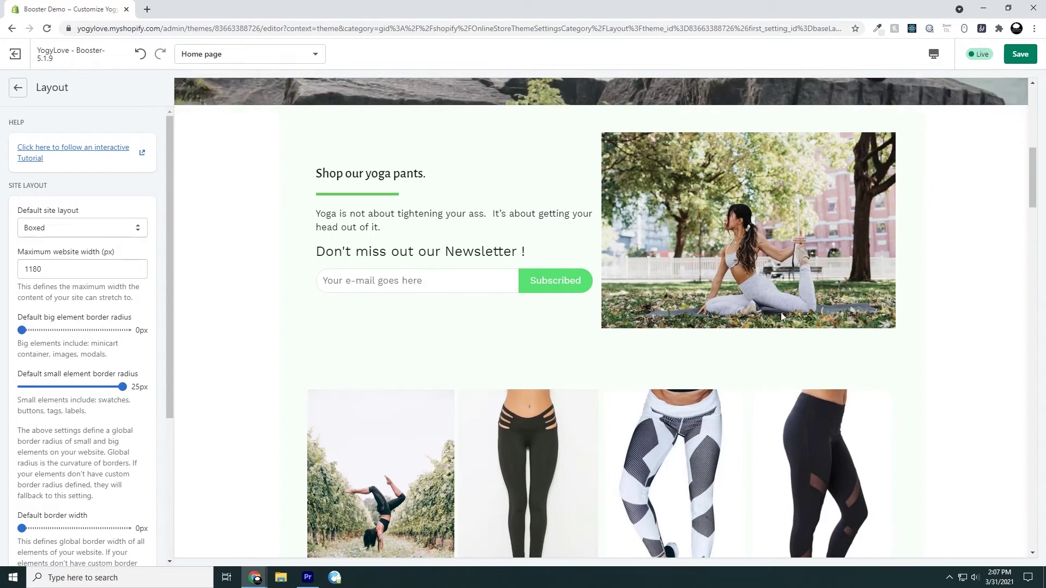
{"action": "scroll", "coordinate": [604, 369], "scroll_direction": "down", "scroll_amount": 3}
{"action": "scroll", "coordinate": [604, 369], "scroll_direction": "down", "scroll_amount": 1}
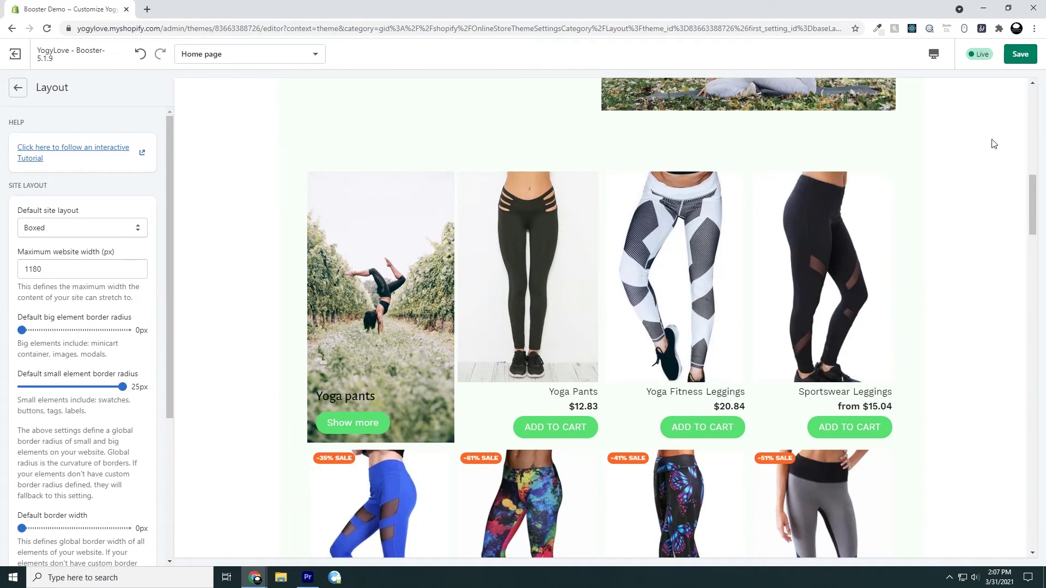
{"action": "scroll", "coordinate": [571, 392], "scroll_direction": "down", "scroll_amount": 15}
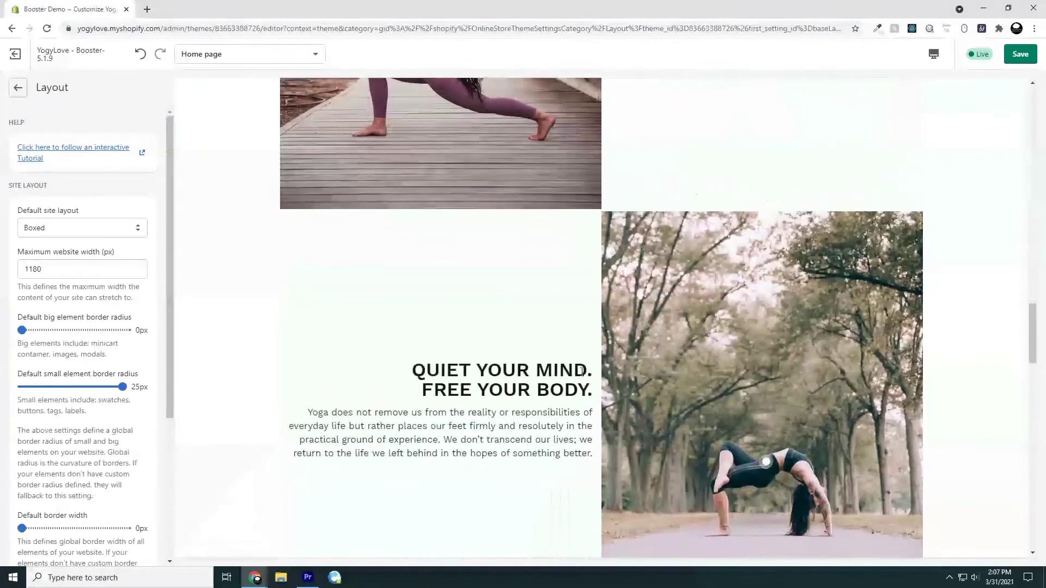
{"action": "scroll", "coordinate": [578, 381], "scroll_direction": "down", "scroll_amount": 10}
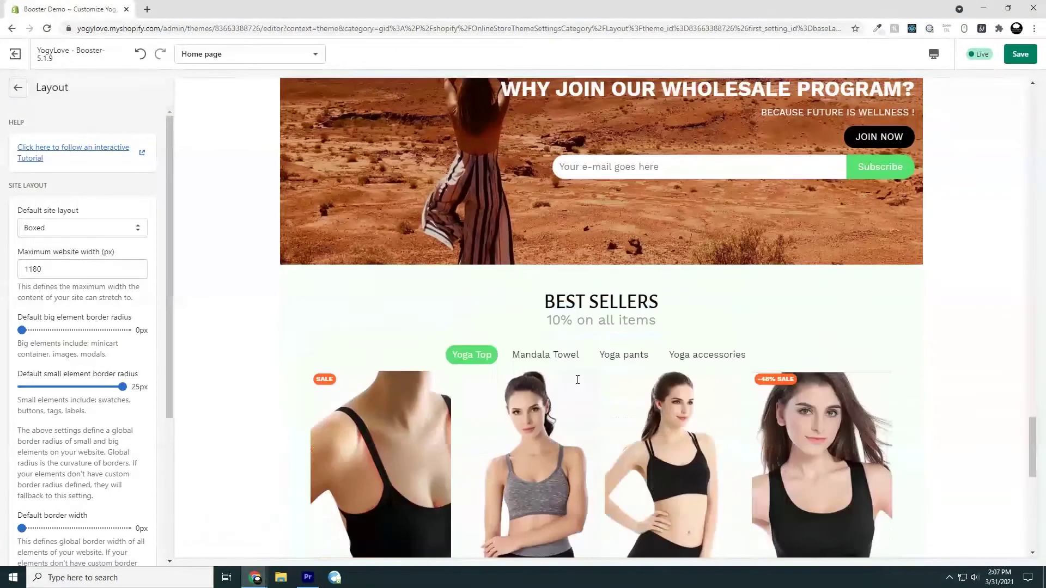
{"action": "scroll", "coordinate": [578, 387], "scroll_direction": "down", "scroll_amount": 5}
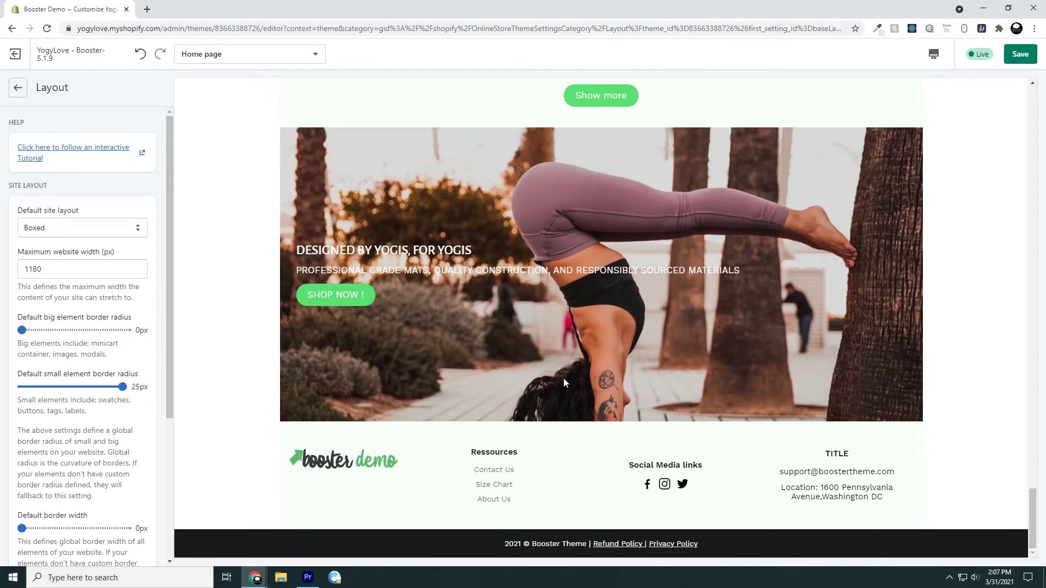
{"action": "scroll", "coordinate": [584, 410], "scroll_direction": "up", "scroll_amount": 7}
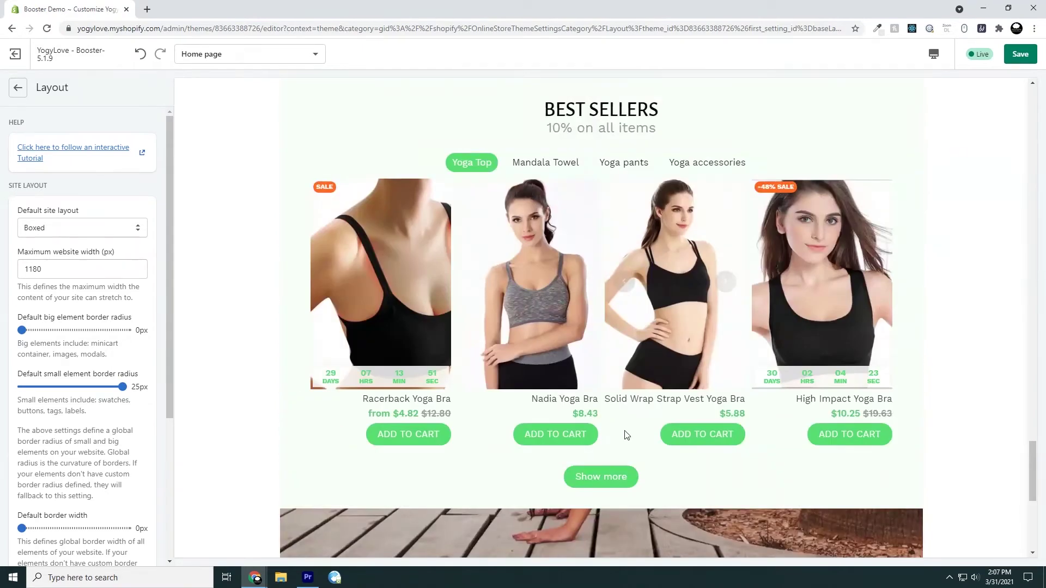
{"action": "scroll", "coordinate": [626, 435], "scroll_direction": "up", "scroll_amount": 5}
{"action": "scroll", "coordinate": [599, 434], "scroll_direction": "down", "scroll_amount": 15}
{"action": "scroll", "coordinate": [585, 435], "scroll_direction": "up", "scroll_amount": 3}
{"action": "scroll", "coordinate": [584, 435], "scroll_direction": "up", "scroll_amount": 10}
{"action": "scroll", "coordinate": [584, 426], "scroll_direction": "up", "scroll_amount": 8}
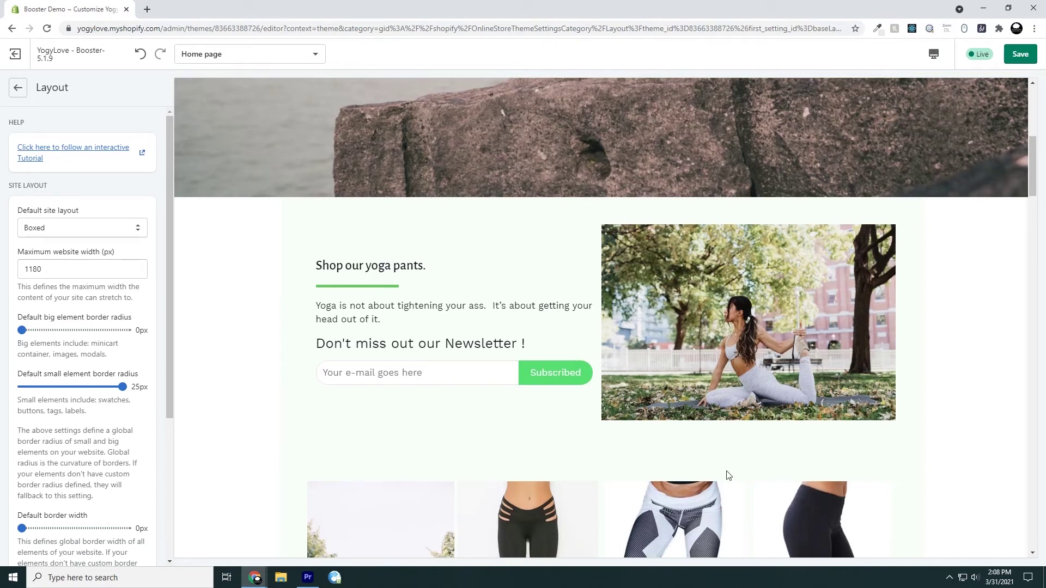
{"action": "scroll", "coordinate": [707, 473], "scroll_direction": "up", "scroll_amount": 8}
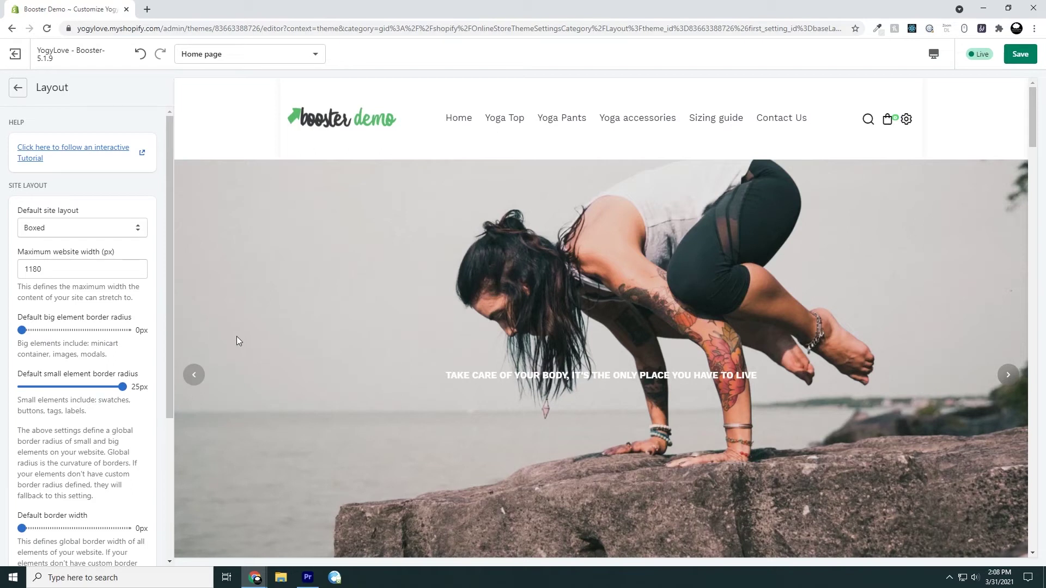
Set the maximum website width to 1000 px.
{"action": "double_click", "coordinate": [46, 271]}
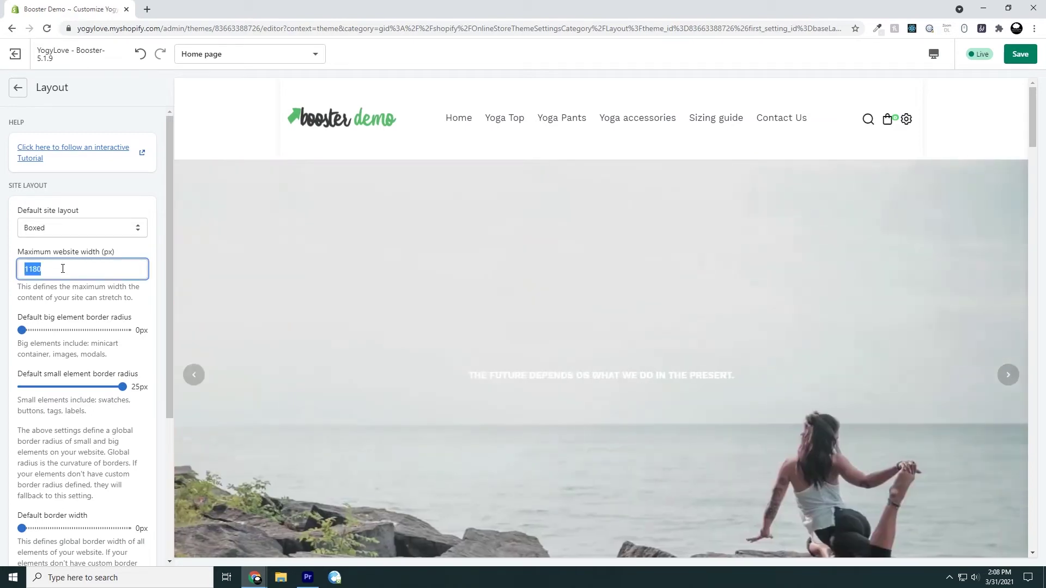
{"action": "type", "text": "1000"}
{"action": "left_click", "coordinate": [188, 247]}
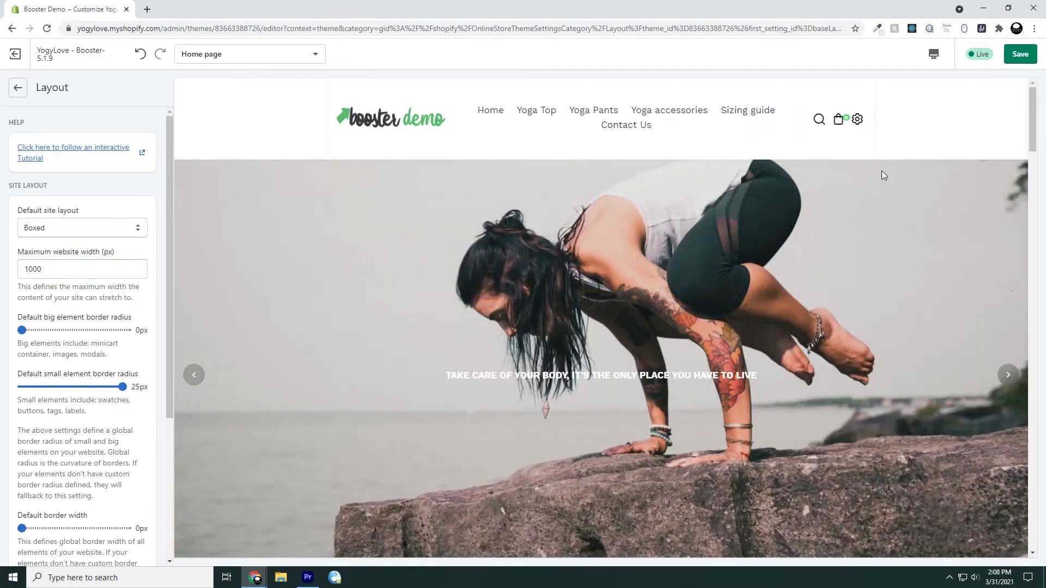
Examine the home page sections in the preview at the 1000 px maximum width, down to the best sellers.
{"action": "scroll", "coordinate": [883, 176], "scroll_direction": "down", "scroll_amount": 10}
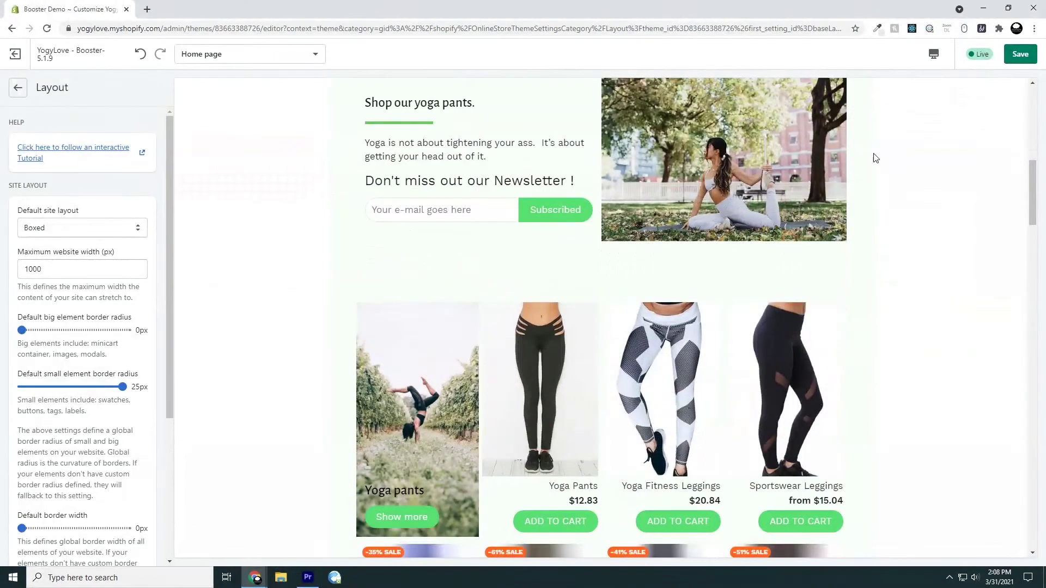
{"action": "scroll", "coordinate": [882, 256], "scroll_direction": "up", "scroll_amount": 3}
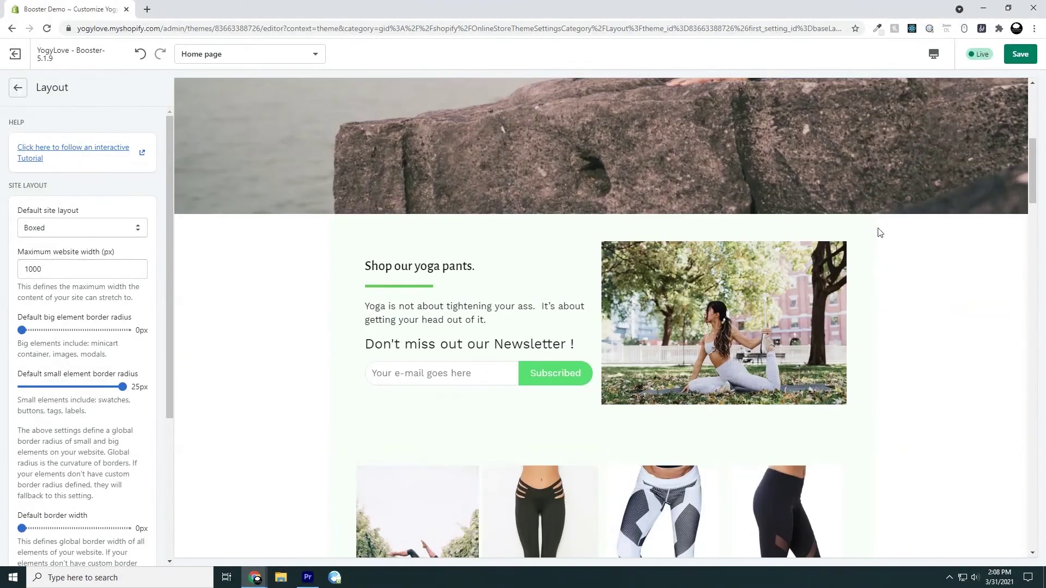
{"action": "scroll", "coordinate": [650, 262], "scroll_direction": "down", "scroll_amount": 10}
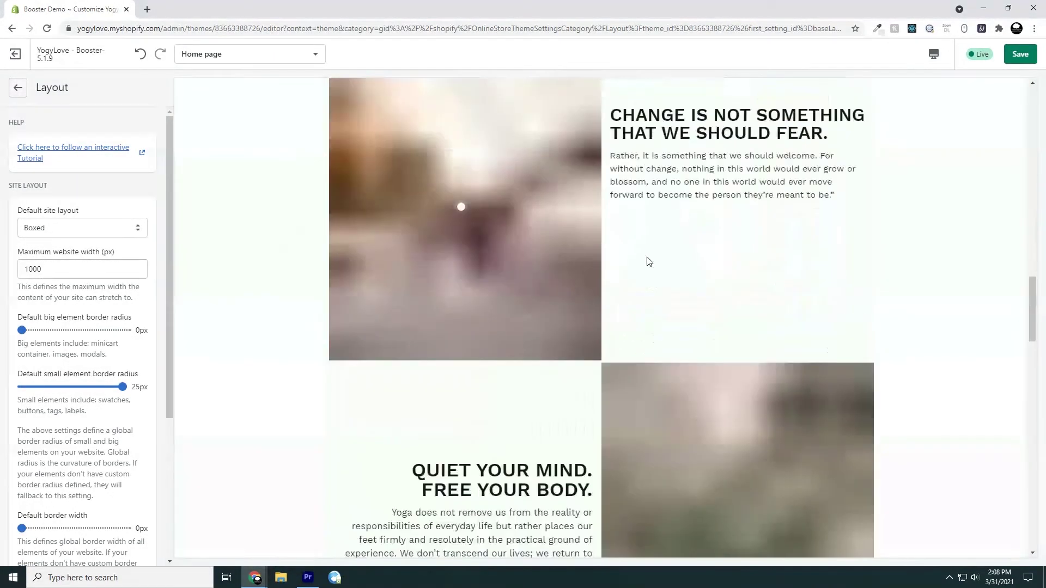
{"action": "scroll", "coordinate": [651, 261], "scroll_direction": "down", "scroll_amount": 13}
{"action": "scroll", "coordinate": [654, 261], "scroll_direction": "down", "scroll_amount": 3}
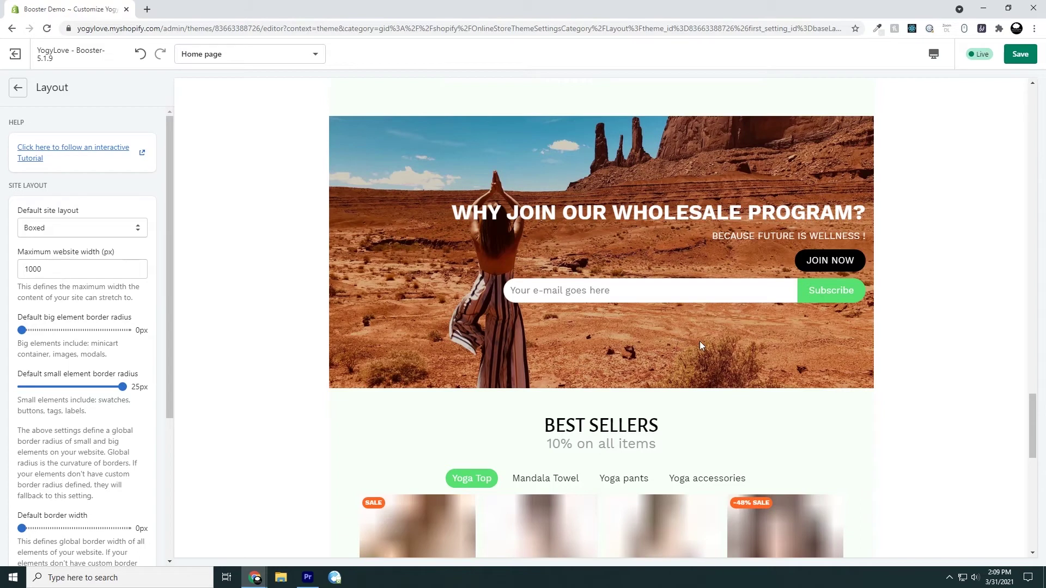
{"action": "scroll", "coordinate": [918, 196], "scroll_direction": "down", "scroll_amount": 10}
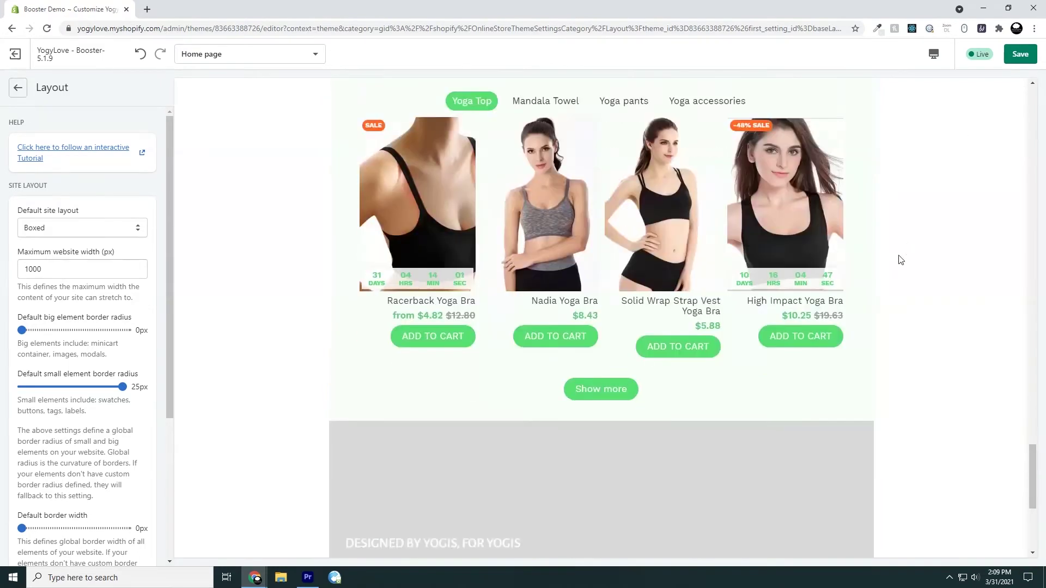
{"action": "scroll", "coordinate": [876, 398], "scroll_direction": "up", "scroll_amount": 15}
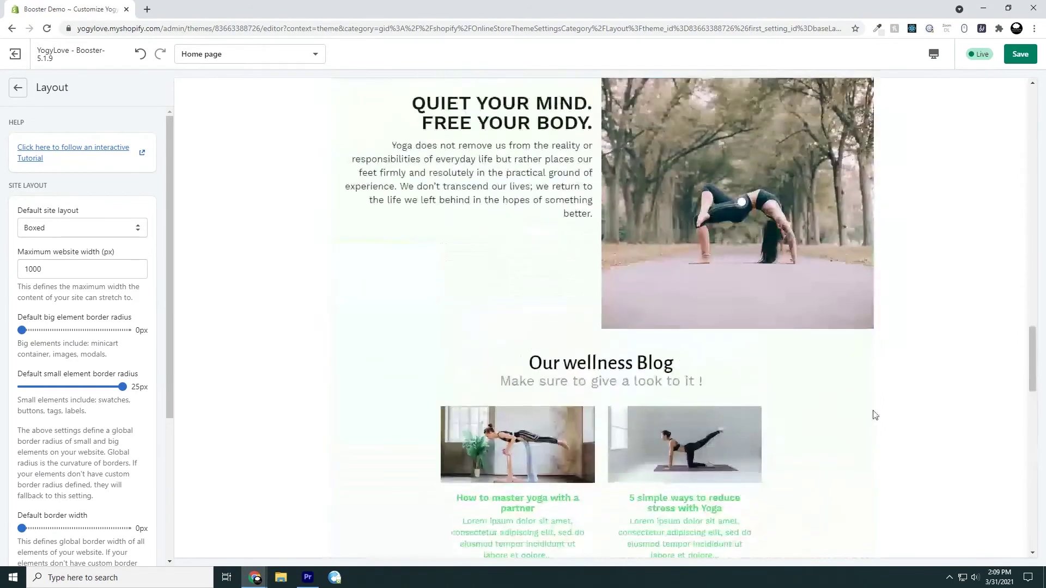
{"action": "scroll", "coordinate": [864, 408], "scroll_direction": "up", "scroll_amount": 5}
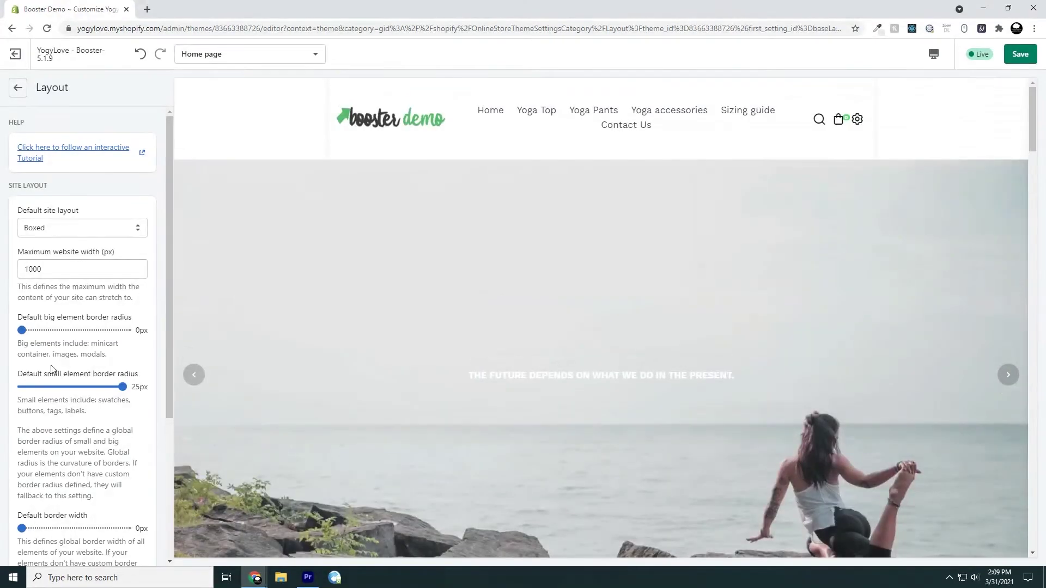
Set the maximum website width to 800 px and check the home page preview down to the footer.
{"action": "double_click", "coordinate": [61, 270]}
{"action": "type", "text": "8"}
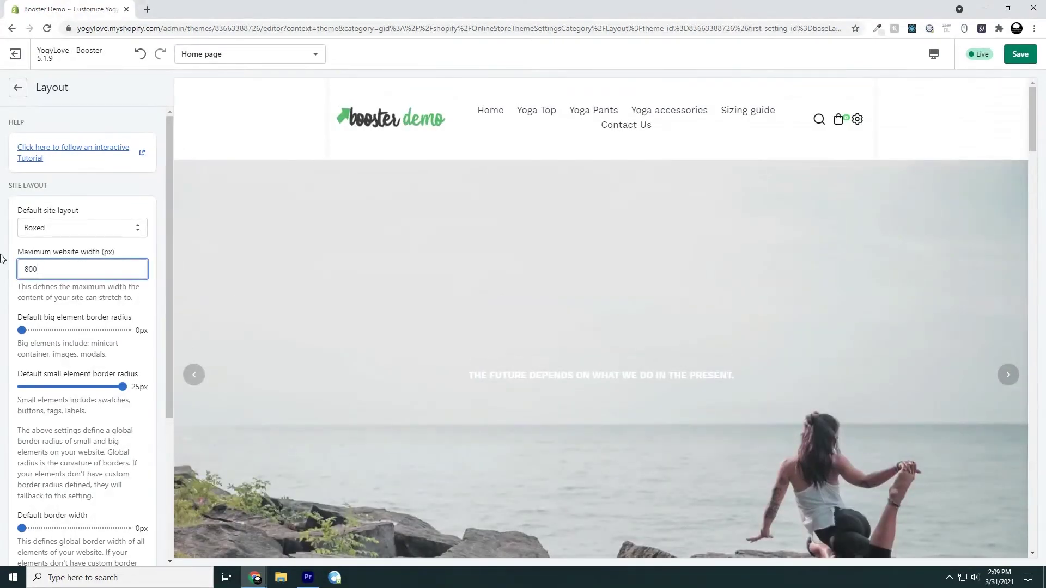
{"action": "left_click", "coordinate": [128, 256]}
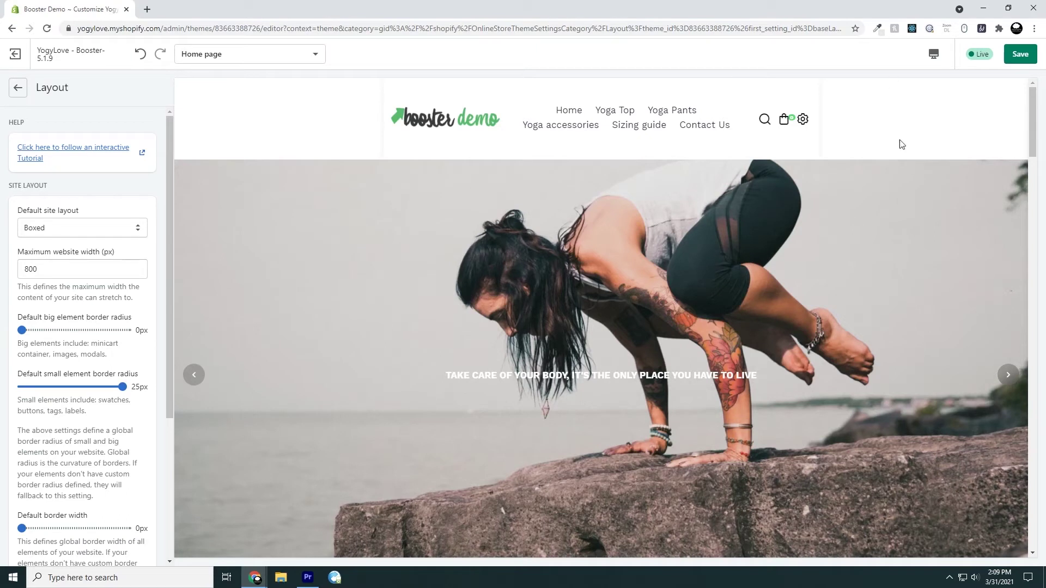
{"action": "scroll", "coordinate": [612, 253], "scroll_direction": "down", "scroll_amount": 5}
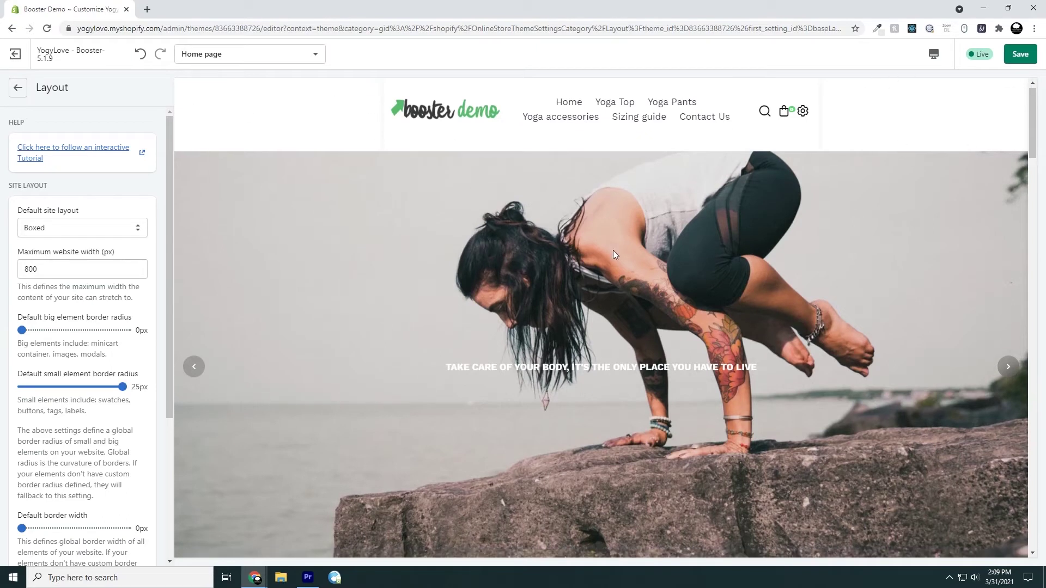
{"action": "scroll", "coordinate": [846, 219], "scroll_direction": "down", "scroll_amount": 2}
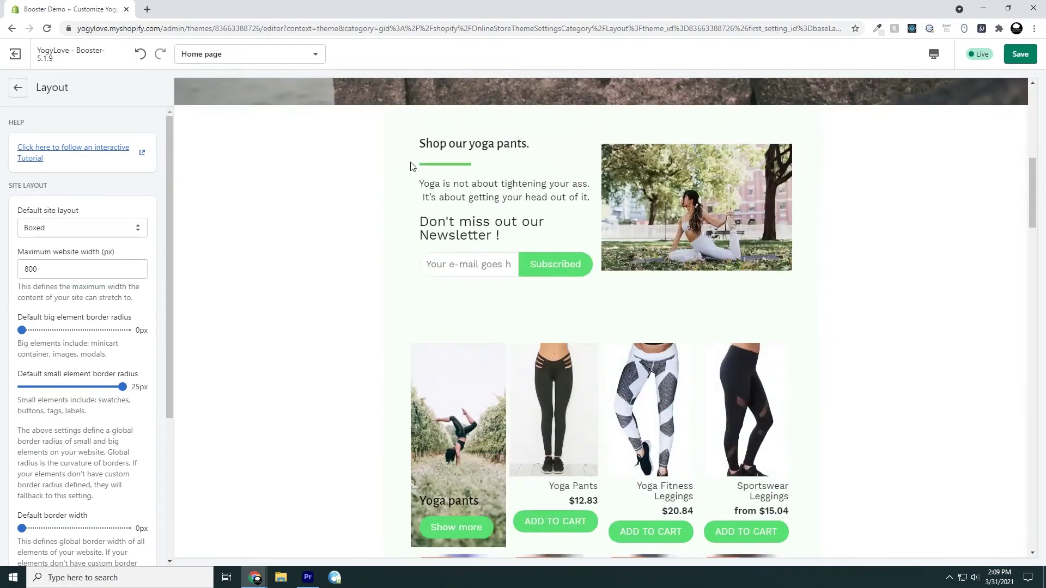
{"action": "scroll", "coordinate": [811, 242], "scroll_direction": "down", "scroll_amount": 7}
{"action": "scroll", "coordinate": [782, 252], "scroll_direction": "down", "scroll_amount": 15}
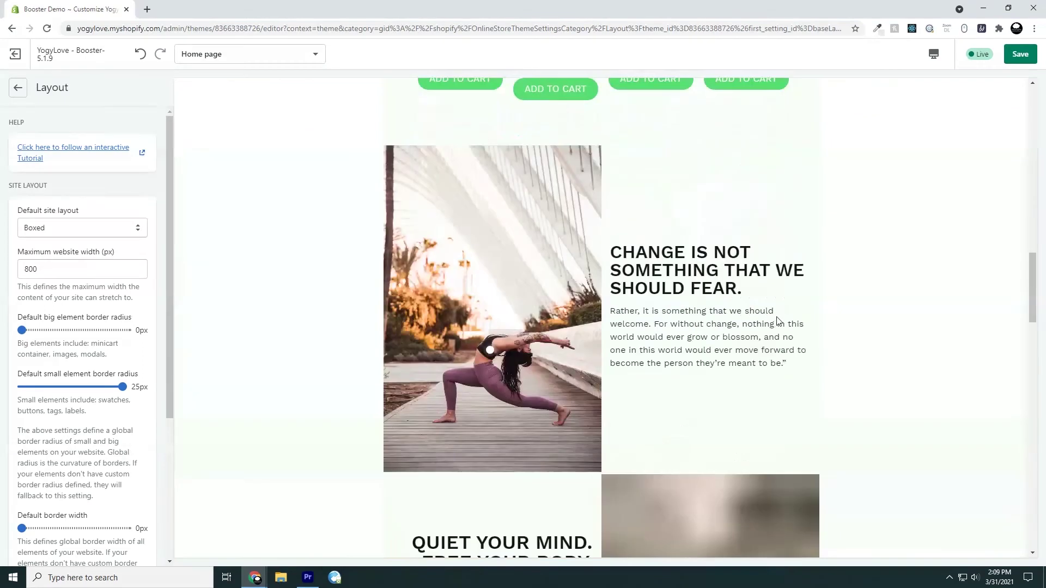
{"action": "scroll", "coordinate": [783, 333], "scroll_direction": "down", "scroll_amount": 17}
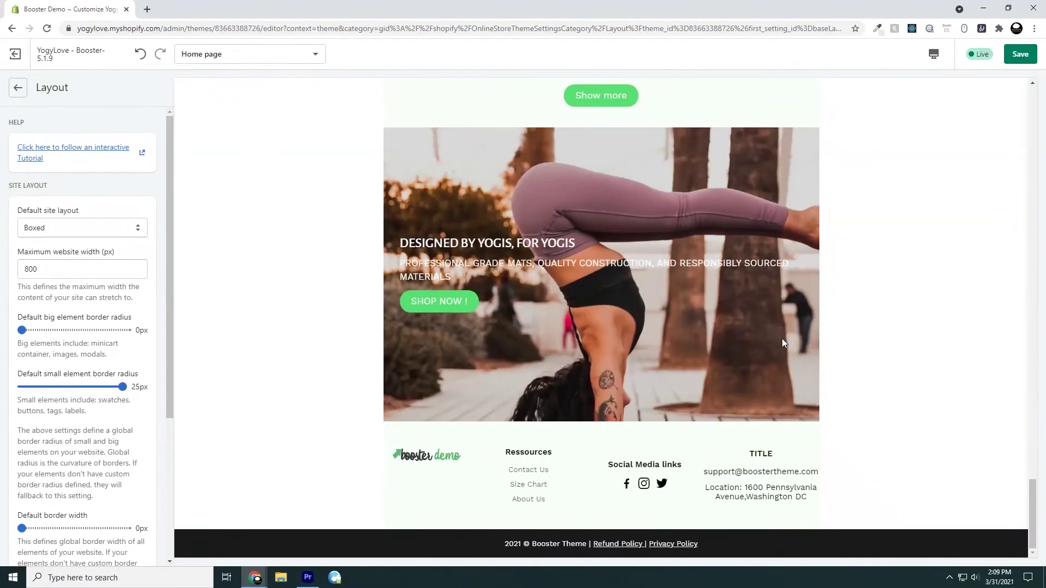
Switch the preview to Fullscreen and examine the boxed home page sections at that size.
{"action": "left_click", "coordinate": [933, 54]}
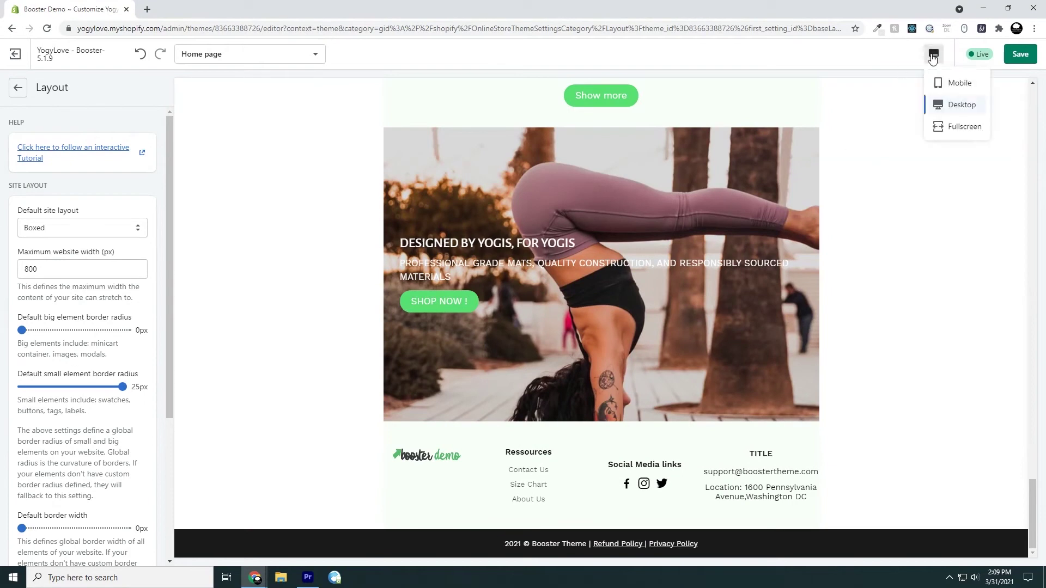
{"action": "left_click", "coordinate": [952, 133]}
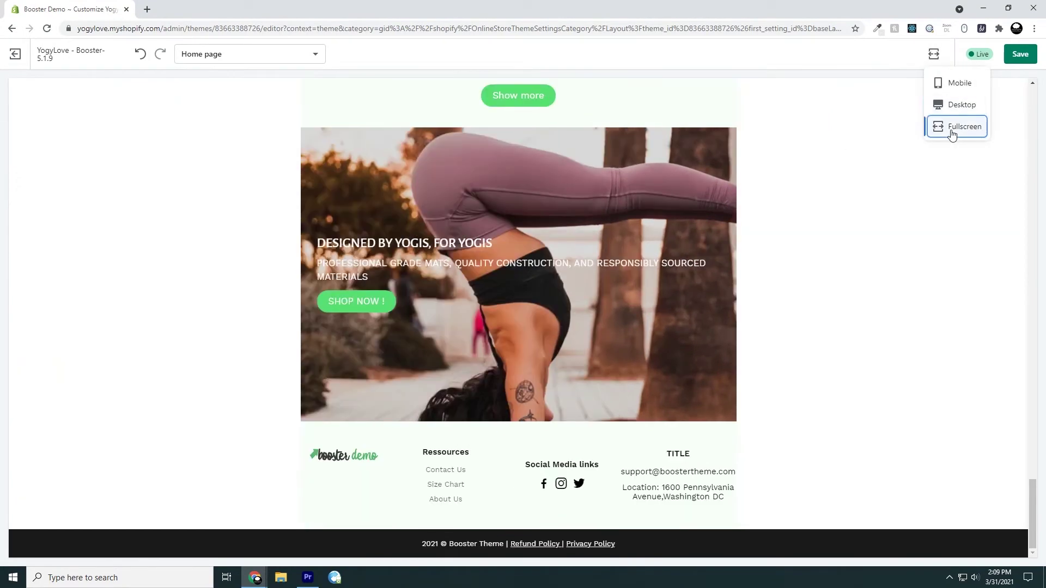
{"action": "left_click", "coordinate": [800, 351]}
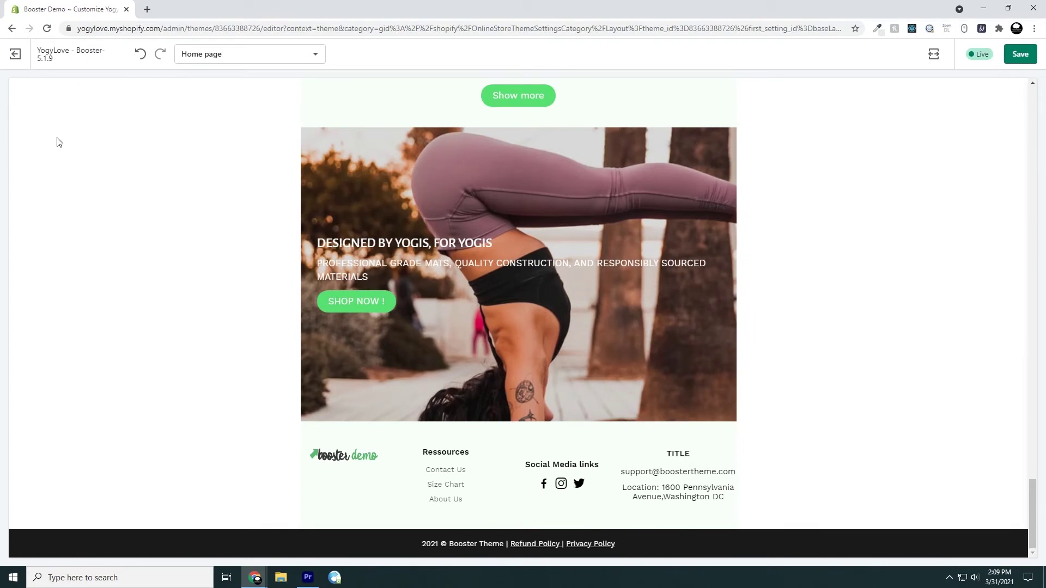
{"action": "scroll", "coordinate": [918, 452], "scroll_direction": "up", "scroll_amount": 10}
{"action": "scroll", "coordinate": [785, 504], "scroll_direction": "up", "scroll_amount": 15}
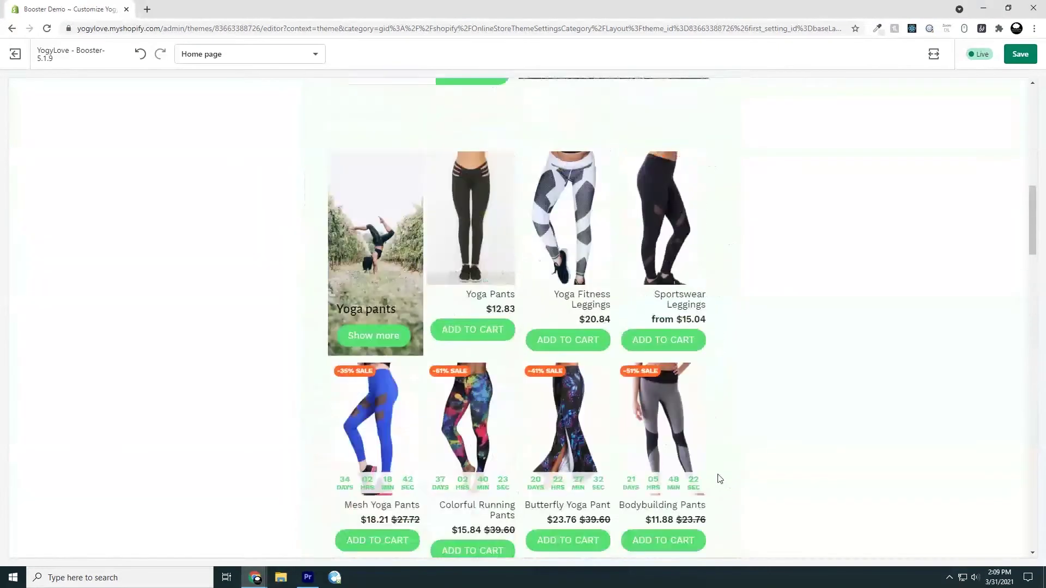
{"action": "scroll", "coordinate": [719, 478], "scroll_direction": "up", "scroll_amount": 10}
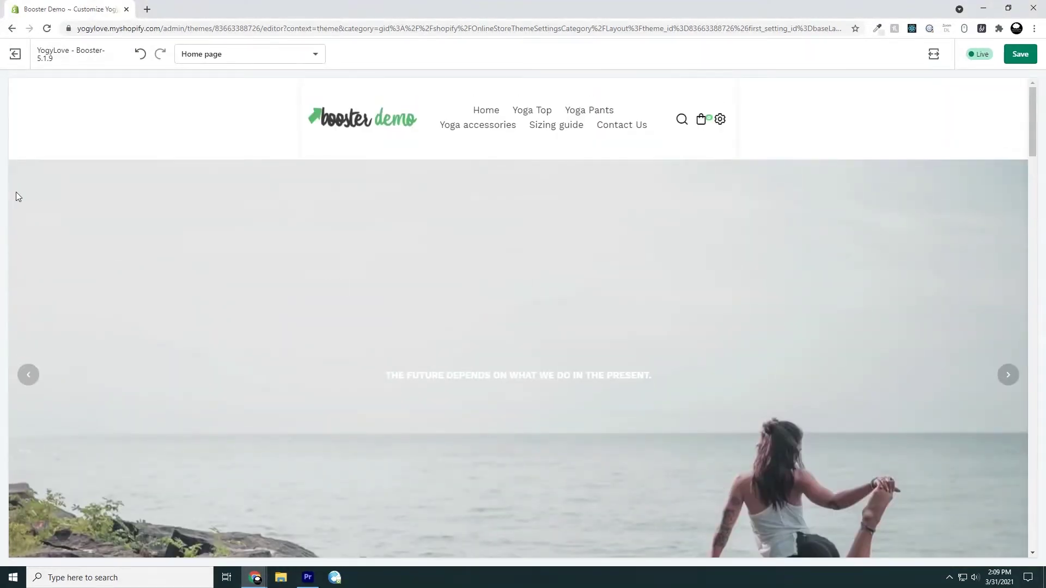
{"action": "scroll", "coordinate": [504, 357], "scroll_direction": "down", "scroll_amount": 20}
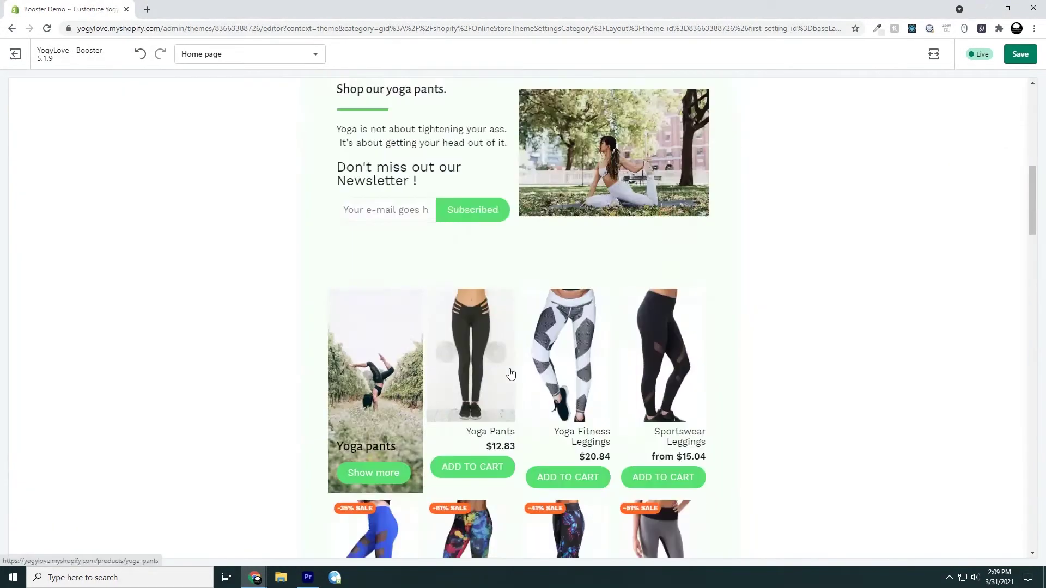
{"action": "scroll", "coordinate": [617, 382], "scroll_direction": "up", "scroll_amount": 20}
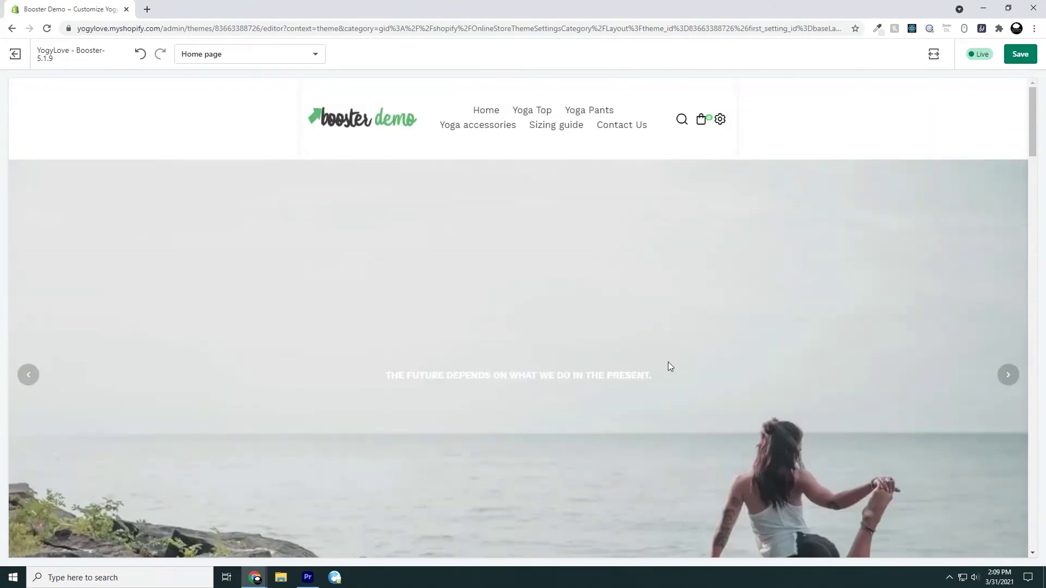
Return the preview to Desktop size and set the maximum website width to 1000 px.
{"action": "left_click", "coordinate": [933, 53]}
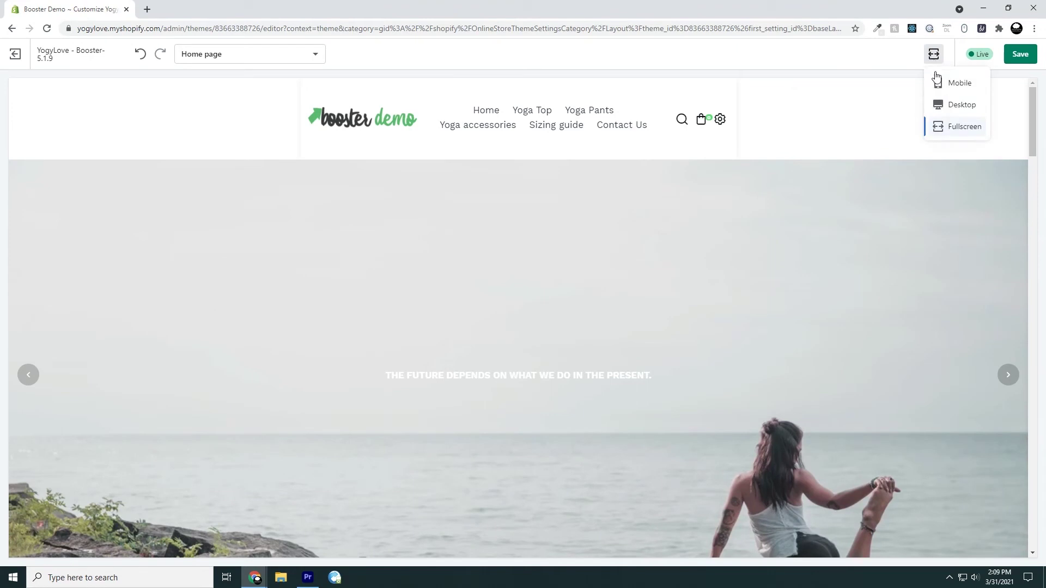
{"action": "left_click", "coordinate": [938, 104]}
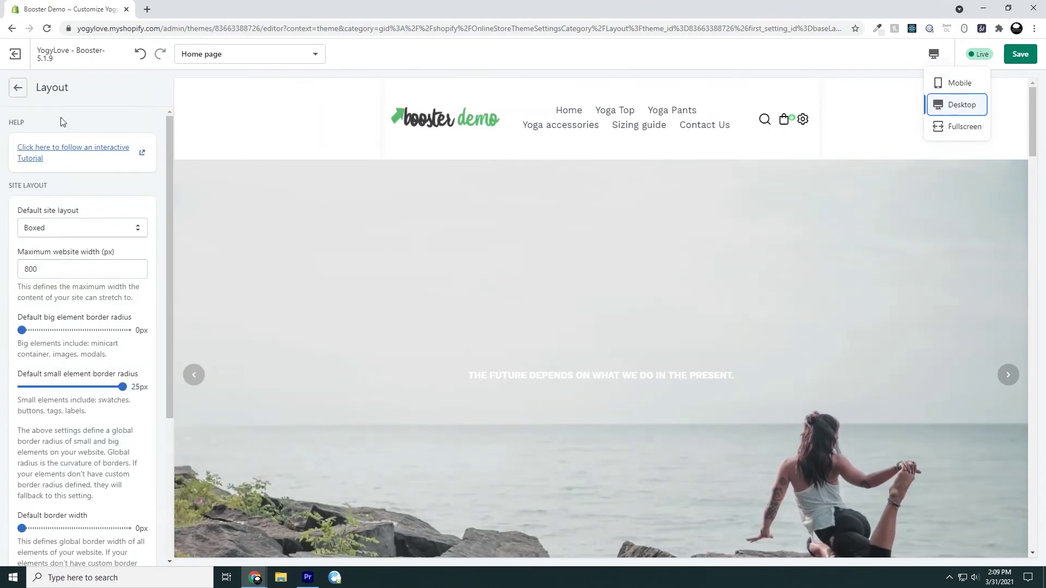
{"action": "left_click", "coordinate": [79, 187]}
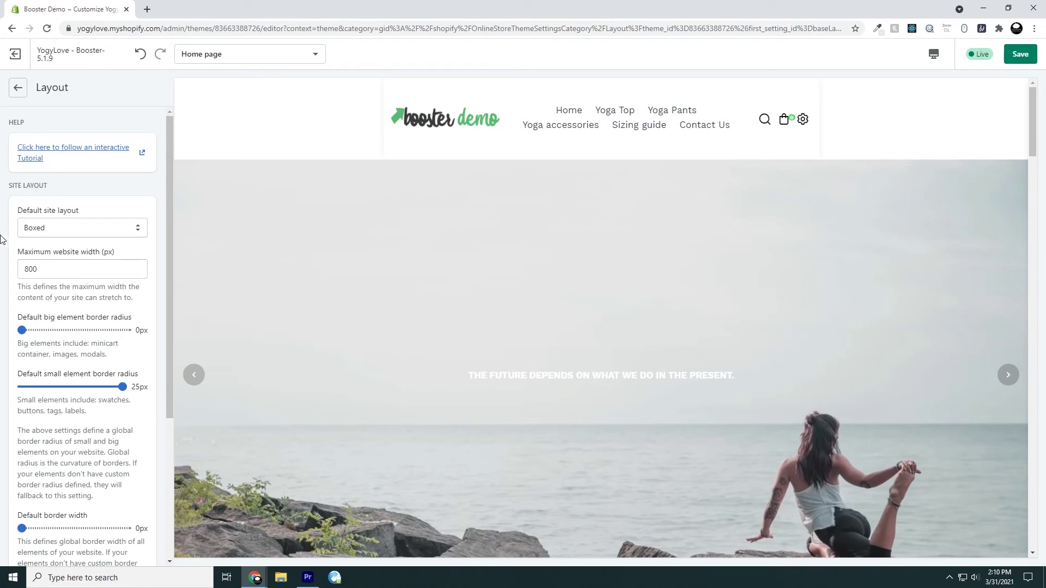
{"action": "left_click_drag", "start_coordinate": [57, 267], "coordinate": [1, 252]}
{"action": "type", "text": "1000"}
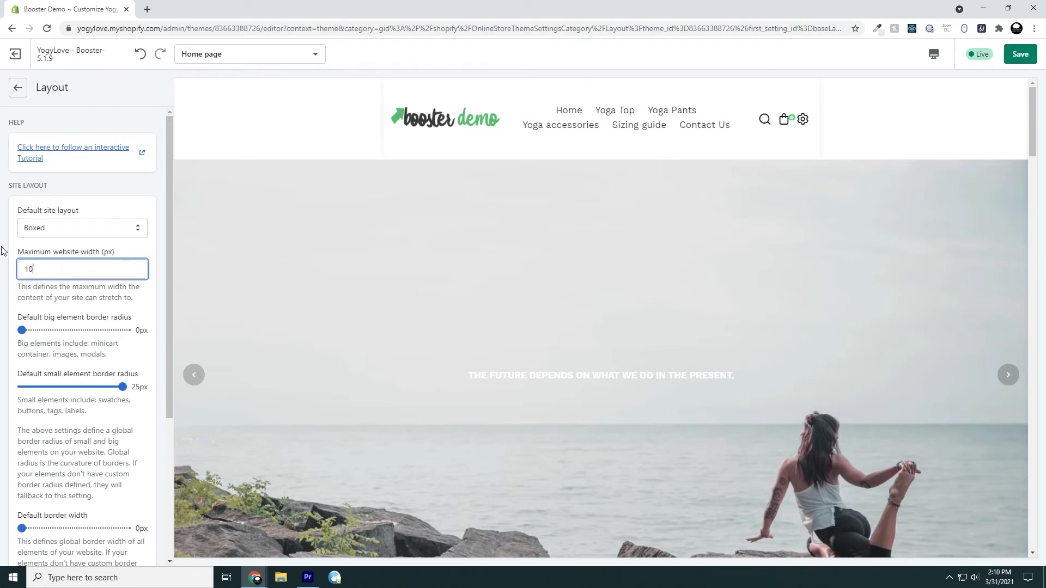
{"action": "left_click", "coordinate": [86, 243]}
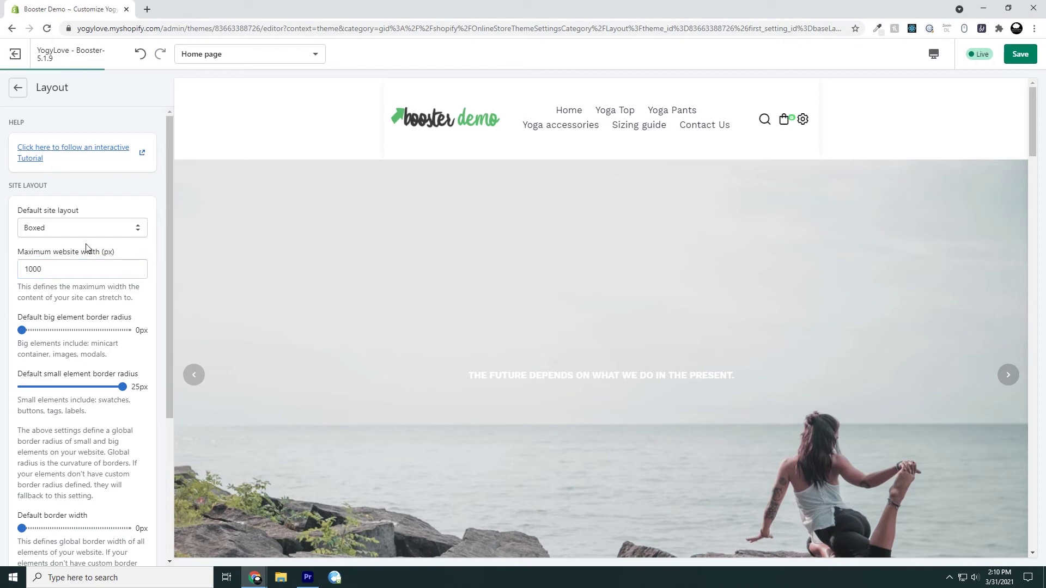
Set the default site layout to Full width background and check the home page preview down to the footer and back to the header.
{"action": "left_click", "coordinate": [48, 231]}
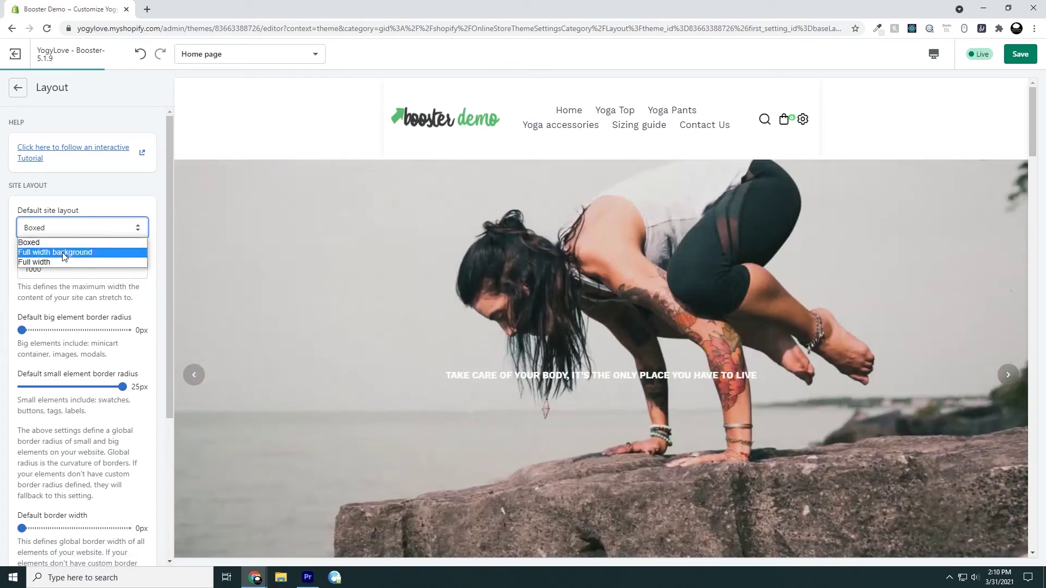
{"action": "left_click", "coordinate": [59, 253]}
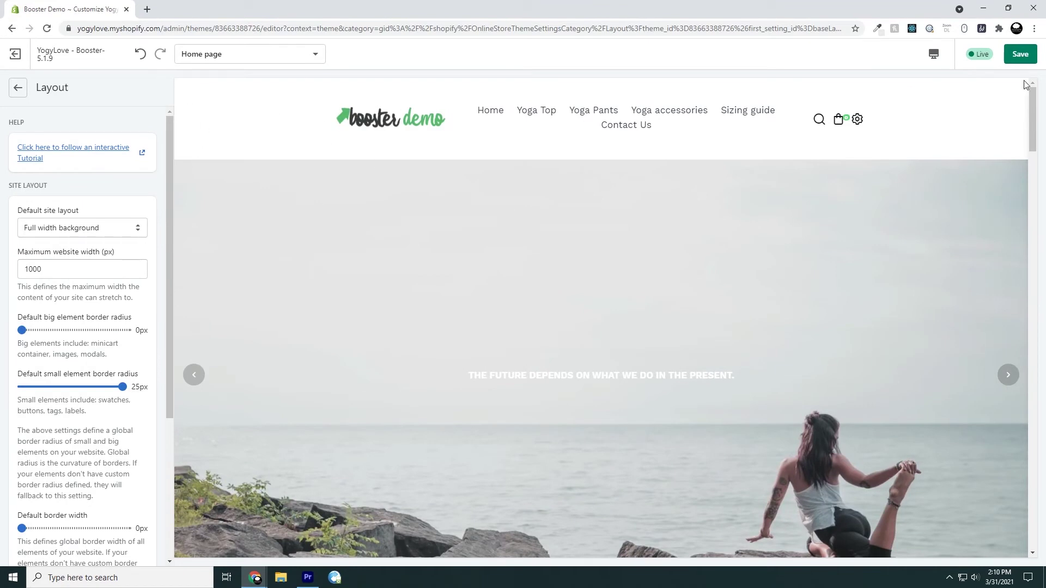
{"action": "scroll", "coordinate": [701, 191], "scroll_direction": "down", "scroll_amount": 9}
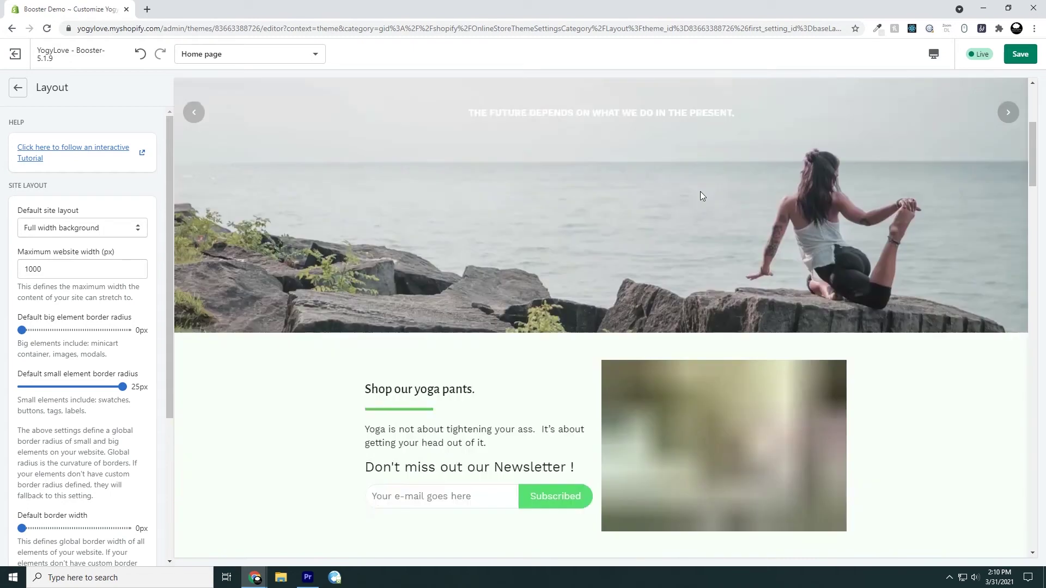
{"action": "scroll", "coordinate": [880, 181], "scroll_direction": "down", "scroll_amount": 1}
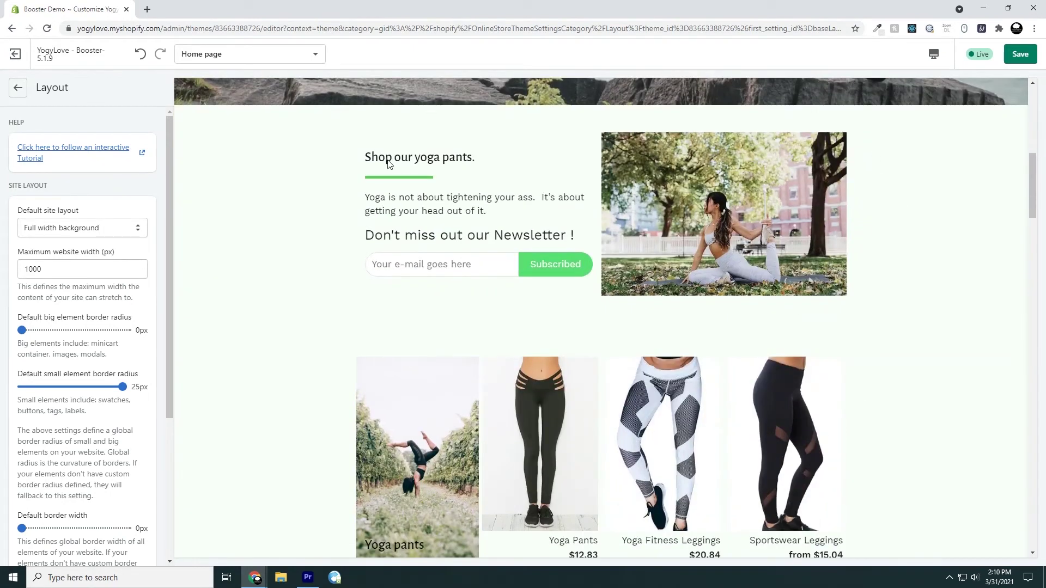
{"action": "scroll", "coordinate": [873, 194], "scroll_direction": "down", "scroll_amount": 15}
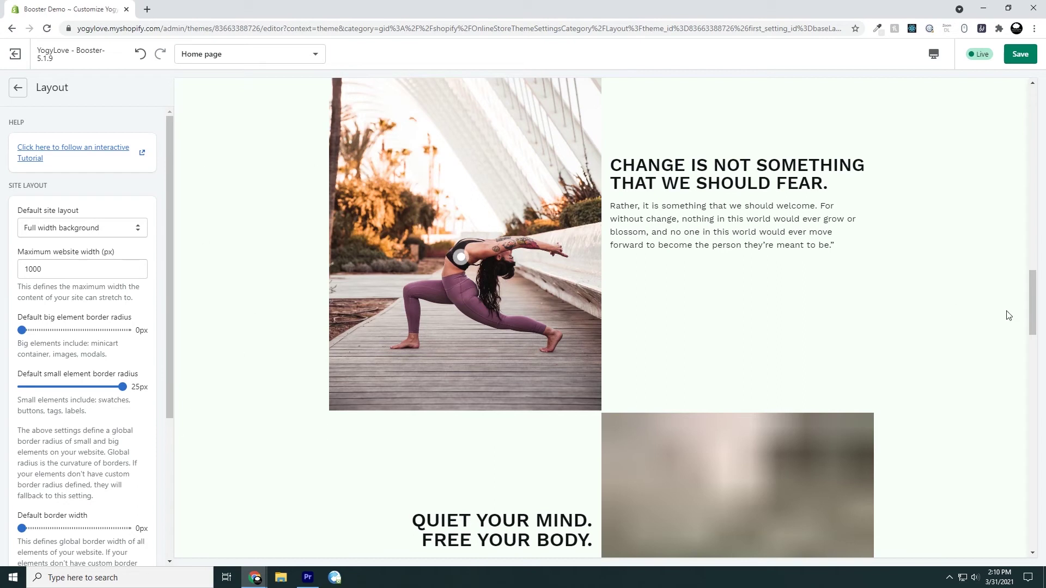
{"action": "scroll", "coordinate": [936, 357], "scroll_direction": "down", "scroll_amount": 5}
{"action": "scroll", "coordinate": [936, 358], "scroll_direction": "down", "scroll_amount": 15}
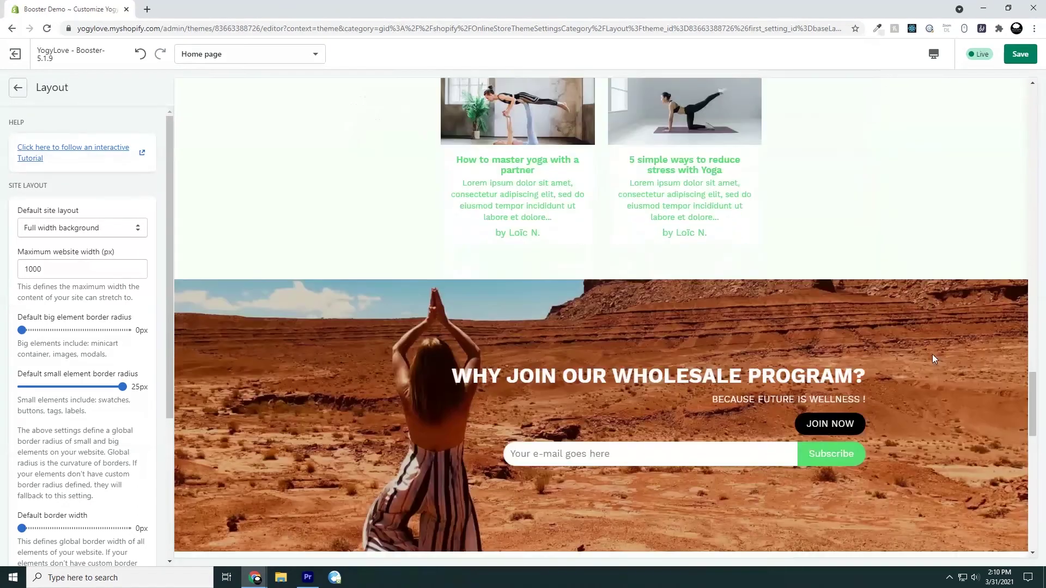
{"action": "scroll", "coordinate": [936, 362], "scroll_direction": "down", "scroll_amount": 7}
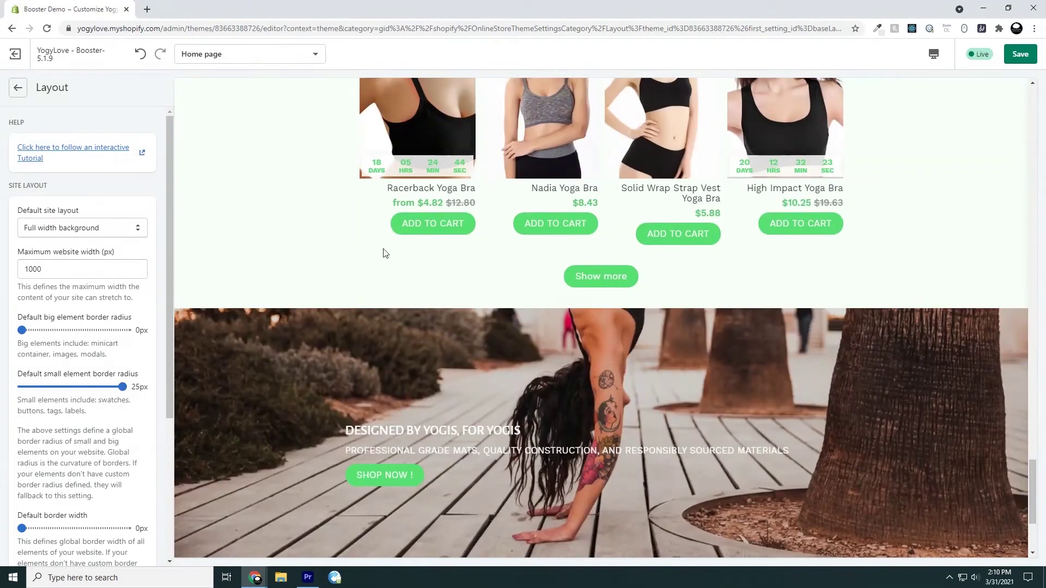
{"action": "scroll", "coordinate": [908, 271], "scroll_direction": "down", "scroll_amount": 4}
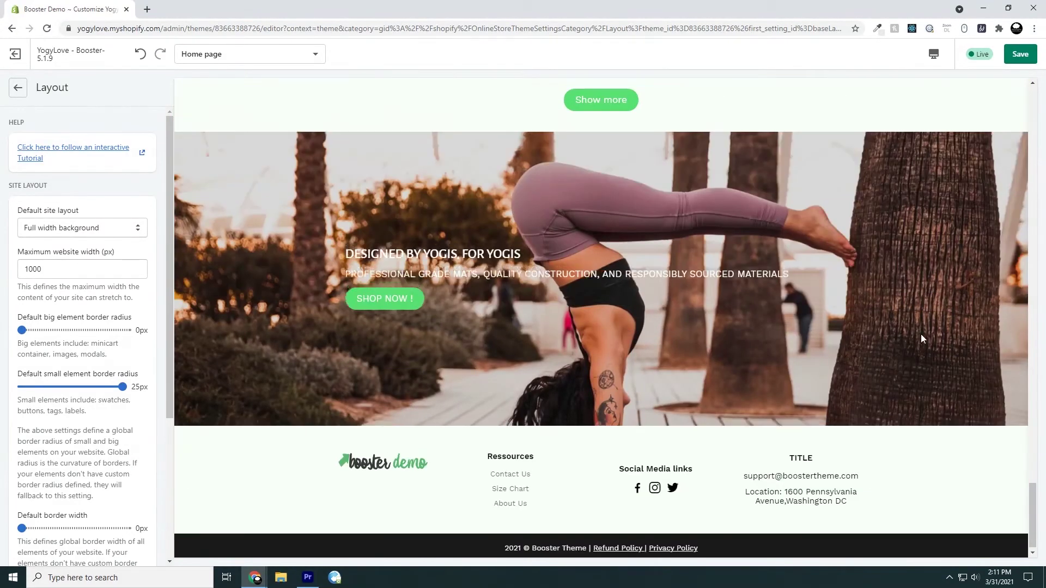
{"action": "scroll", "coordinate": [920, 336], "scroll_direction": "up", "scroll_amount": 7}
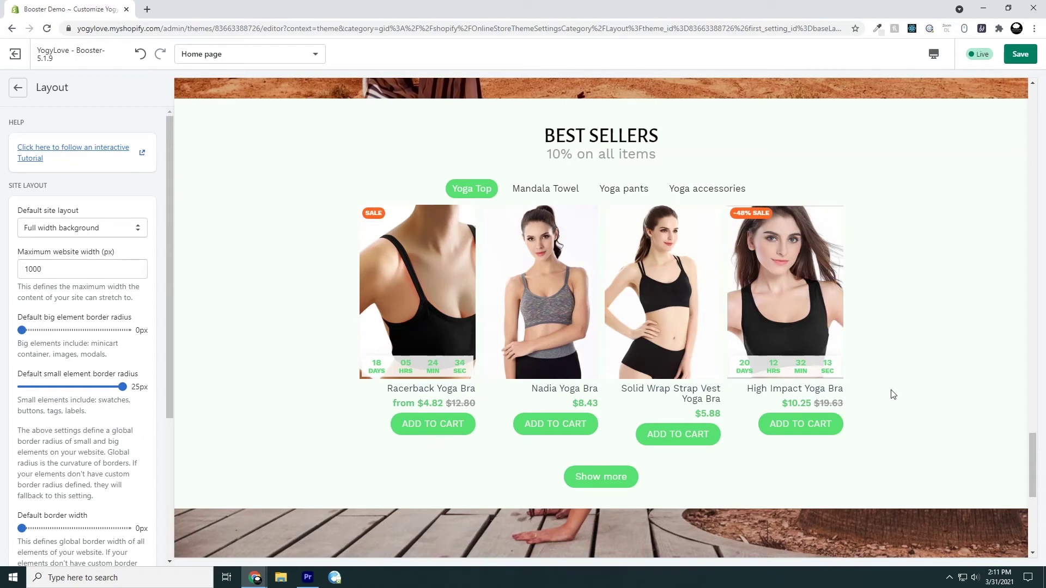
{"action": "scroll", "coordinate": [898, 413], "scroll_direction": "down", "scroll_amount": 10}
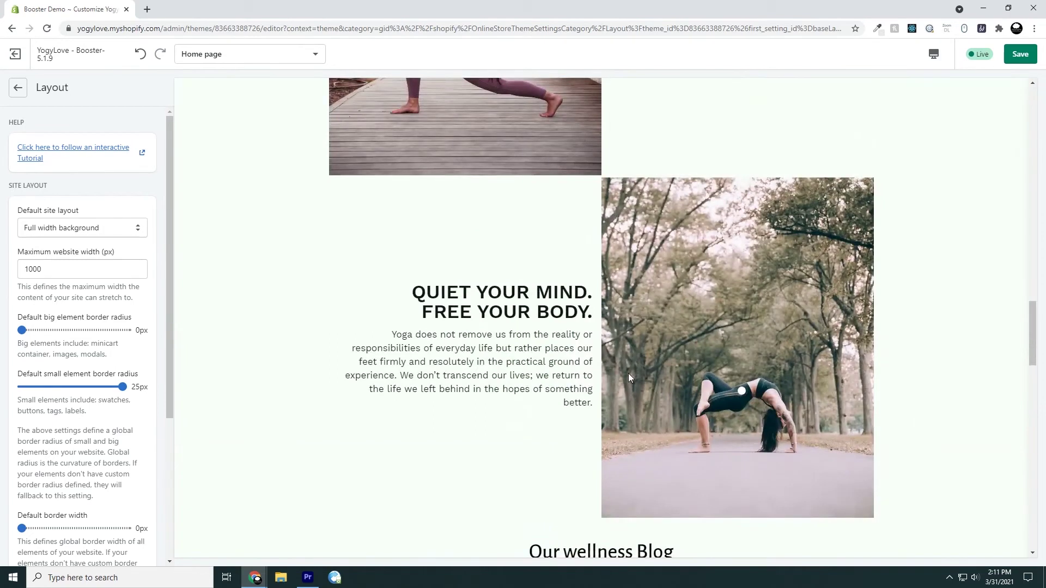
{"action": "scroll", "coordinate": [682, 374], "scroll_direction": "up", "scroll_amount": 10}
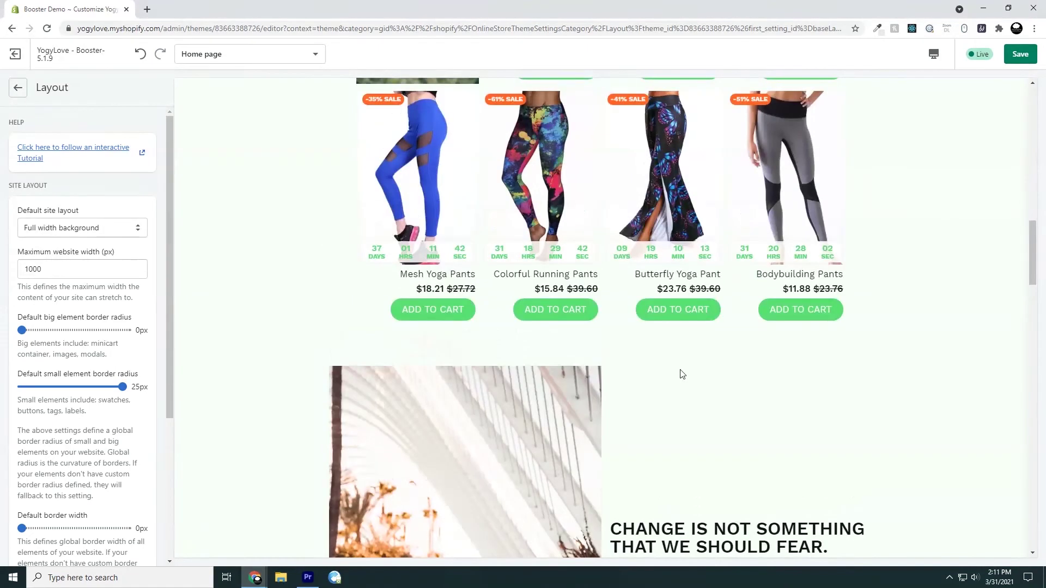
{"action": "scroll", "coordinate": [667, 412], "scroll_direction": "up", "scroll_amount": 15}
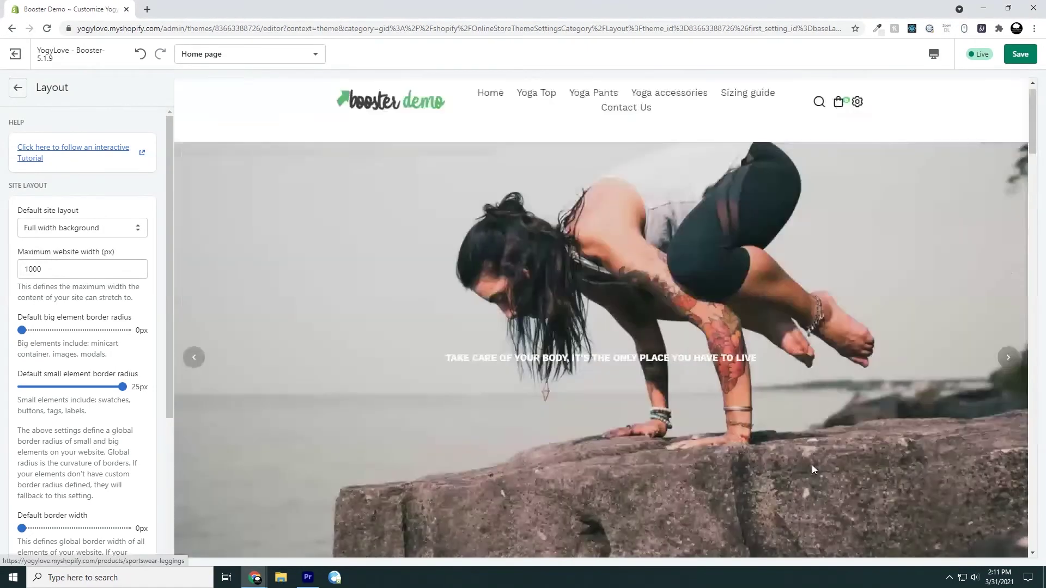
Examine the full width background home page sections in the Mobile preview down to the best sellers, and return the preview to Desktop.
{"action": "left_click", "coordinate": [934, 54]}
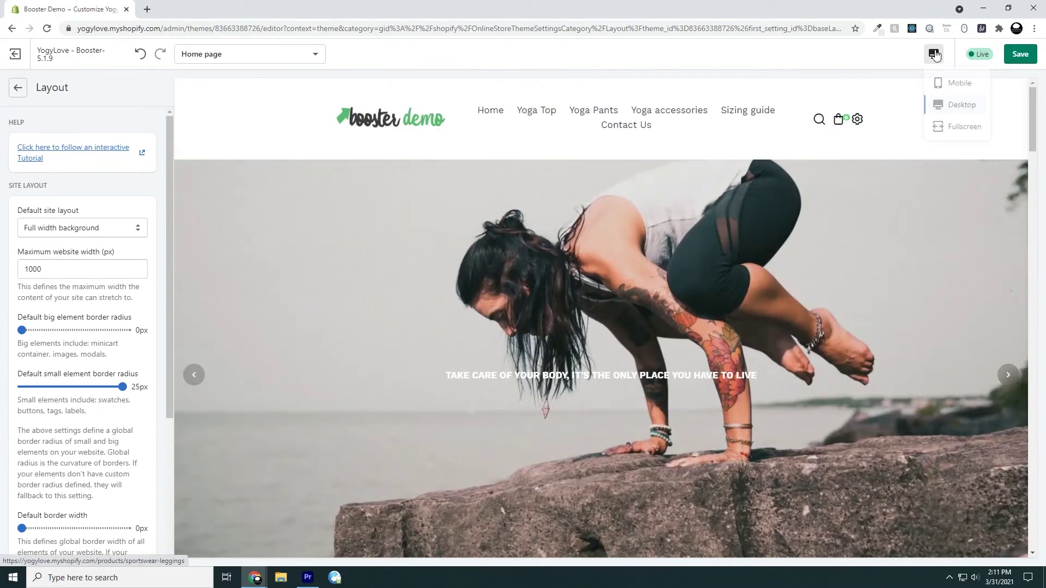
{"action": "left_click", "coordinate": [945, 83]}
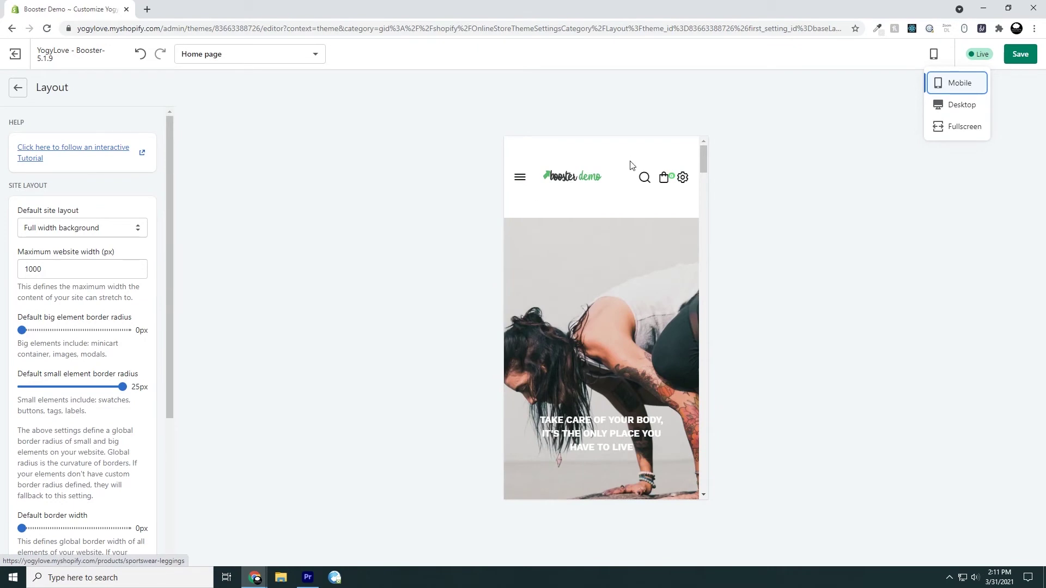
{"action": "scroll", "coordinate": [587, 281], "scroll_direction": "down", "scroll_amount": 10}
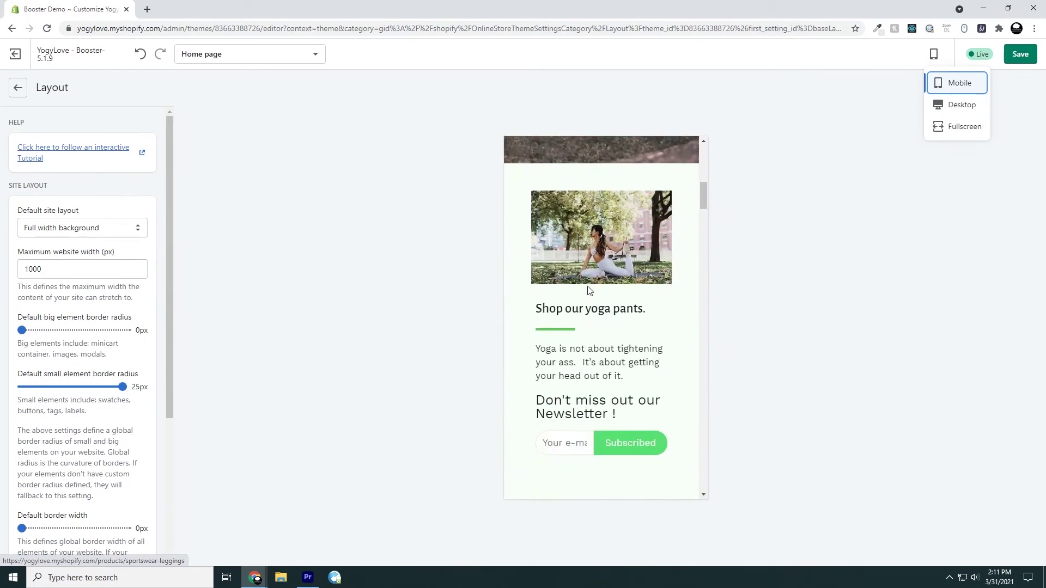
{"action": "scroll", "coordinate": [666, 266], "scroll_direction": "down", "scroll_amount": 1}
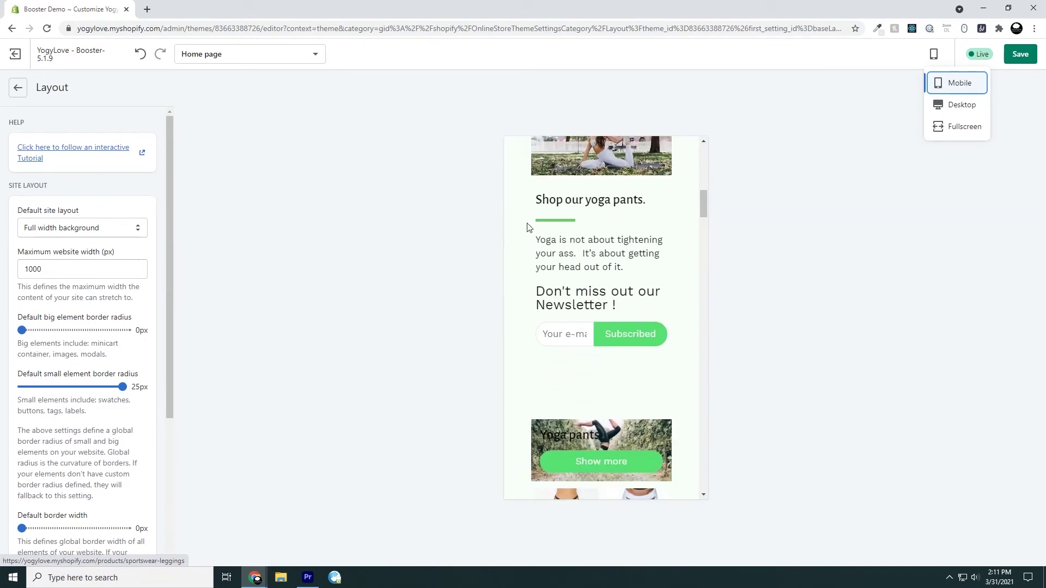
{"action": "scroll", "coordinate": [670, 300], "scroll_direction": "down", "scroll_amount": 8}
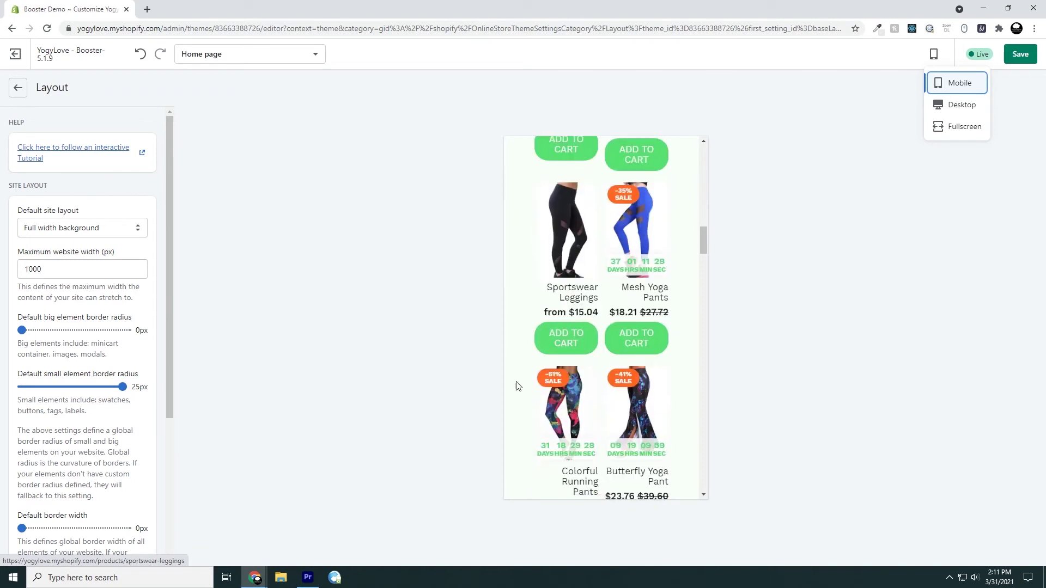
{"action": "scroll", "coordinate": [687, 368], "scroll_direction": "down", "scroll_amount": 4}
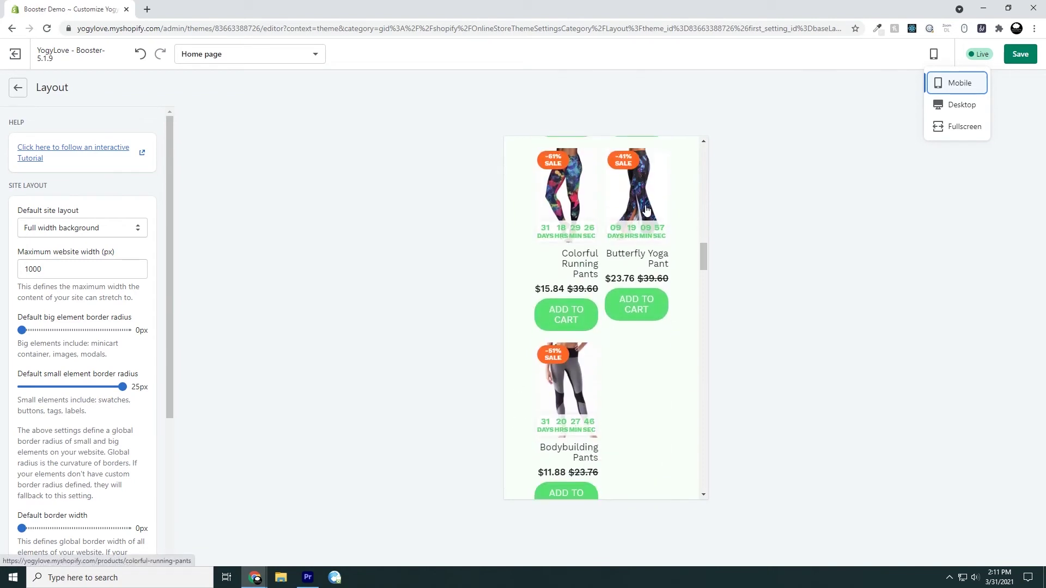
{"action": "scroll", "coordinate": [649, 368], "scroll_direction": "down", "scroll_amount": 2}
{"action": "scroll", "coordinate": [632, 321], "scroll_direction": "down", "scroll_amount": 15}
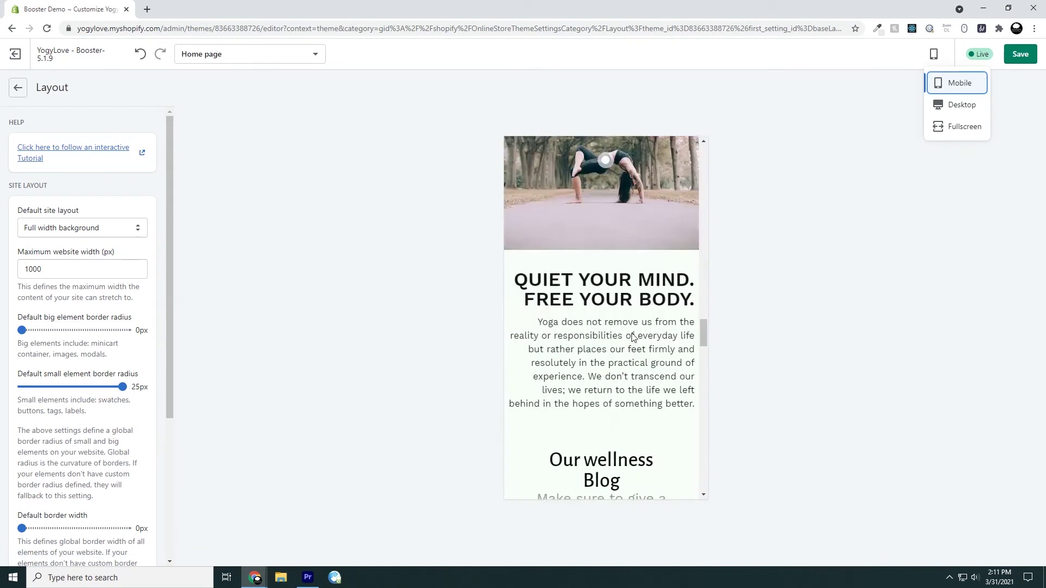
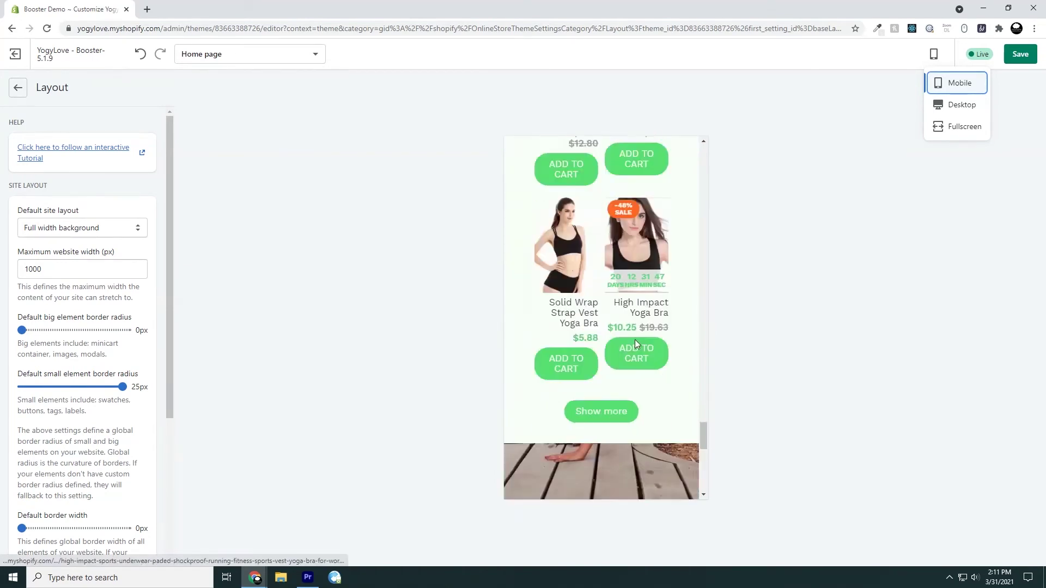
{"action": "scroll", "coordinate": [632, 353], "scroll_direction": "up", "scroll_amount": 15}
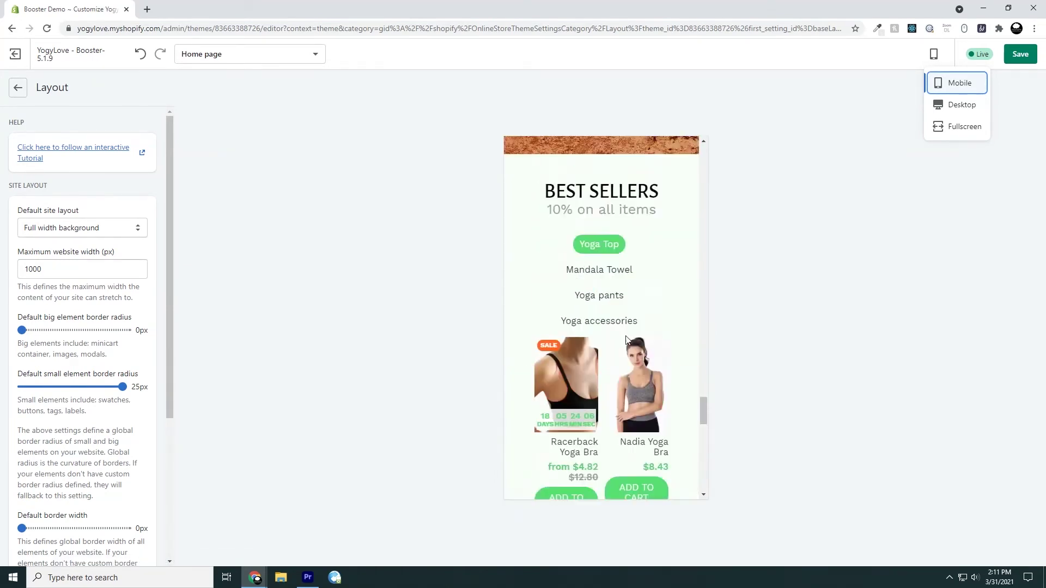
{"action": "scroll", "coordinate": [625, 361], "scroll_direction": "up", "scroll_amount": 10}
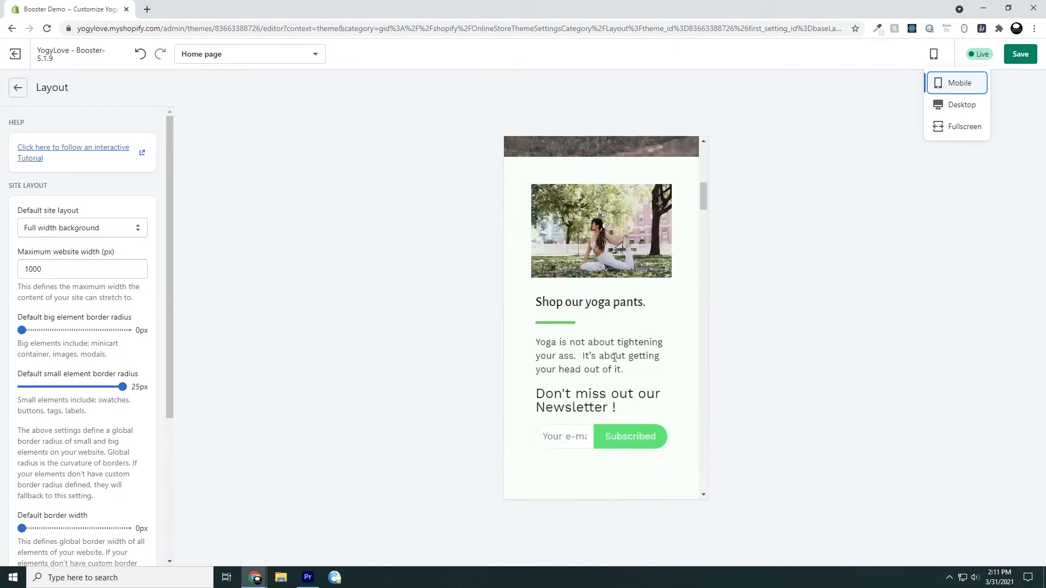
{"action": "left_click", "coordinate": [949, 111]}
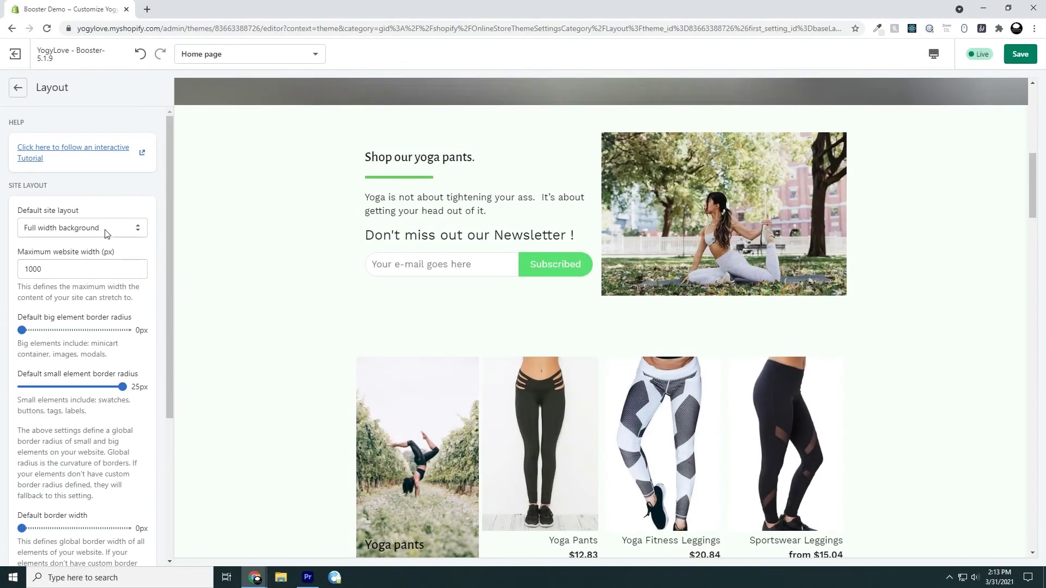
Set the default site layout to Full width and check the home page preview down to the wellness blog section.
{"action": "left_click", "coordinate": [107, 231]}
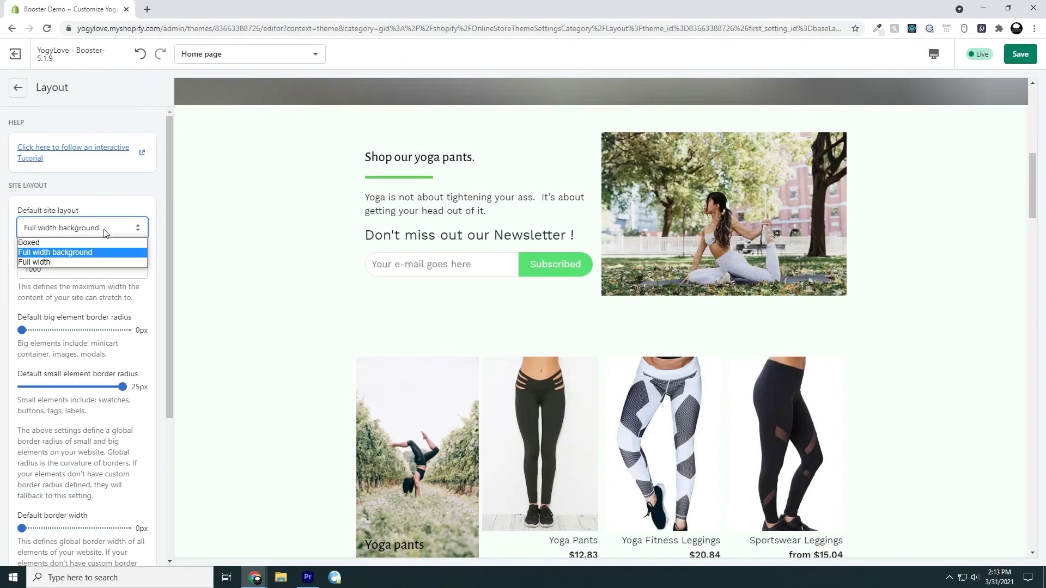
{"action": "left_click", "coordinate": [101, 261]}
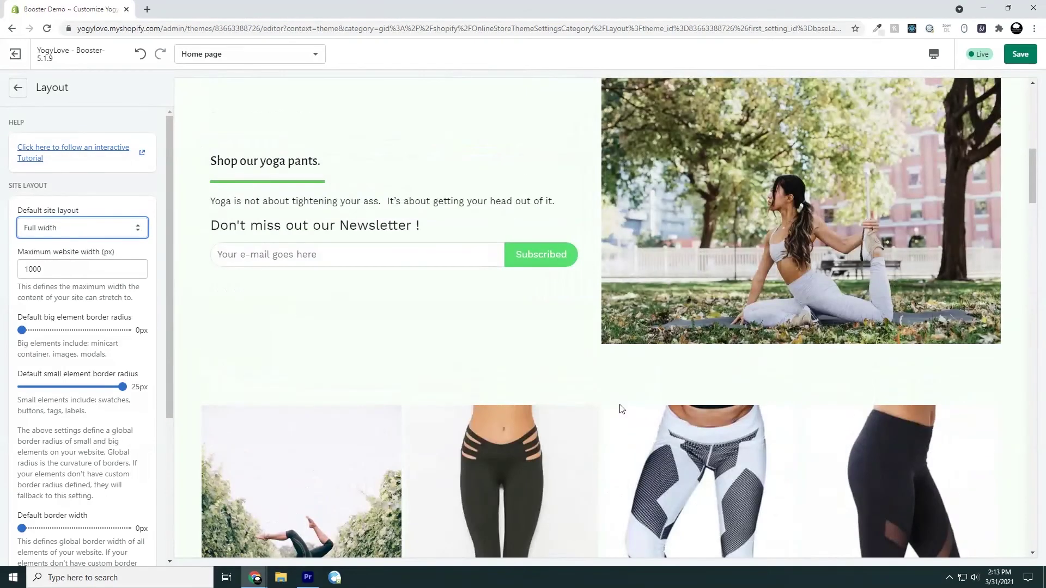
{"action": "scroll", "coordinate": [919, 256], "scroll_direction": "down", "scroll_amount": 10}
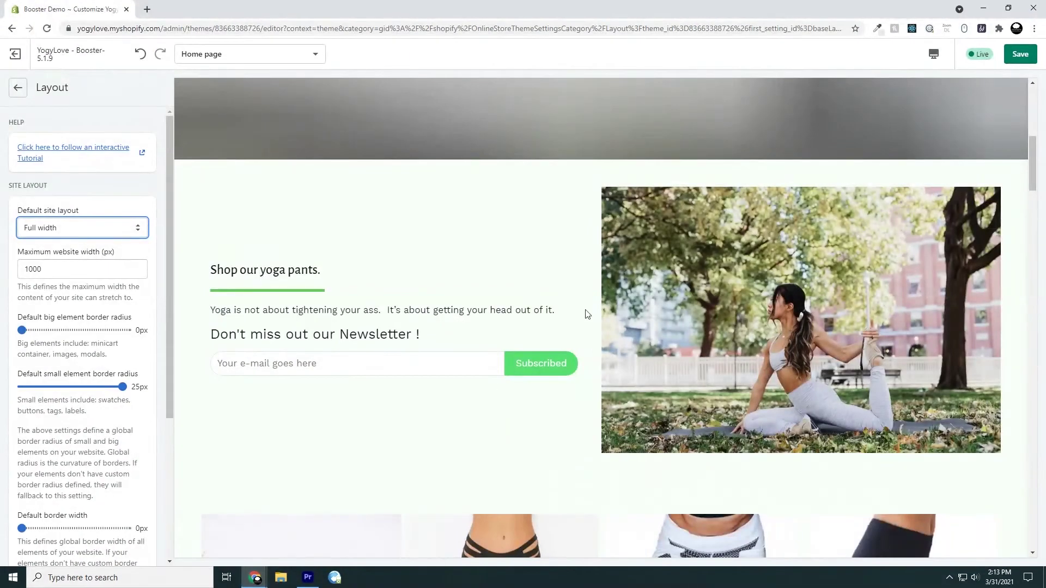
{"action": "scroll", "coordinate": [551, 218], "scroll_direction": "down", "scroll_amount": 5}
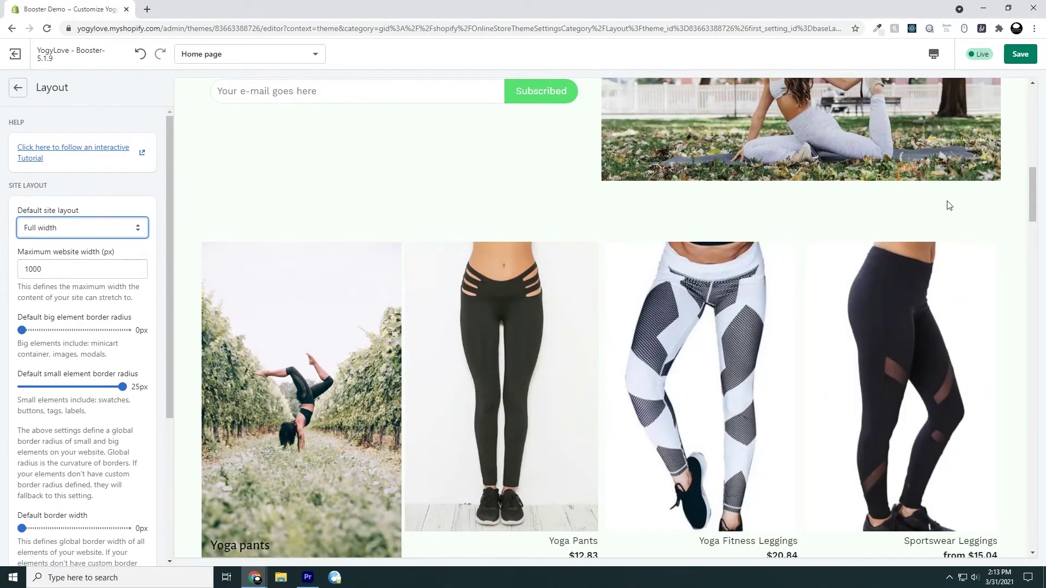
{"action": "scroll", "coordinate": [506, 432], "scroll_direction": "up", "scroll_amount": 5}
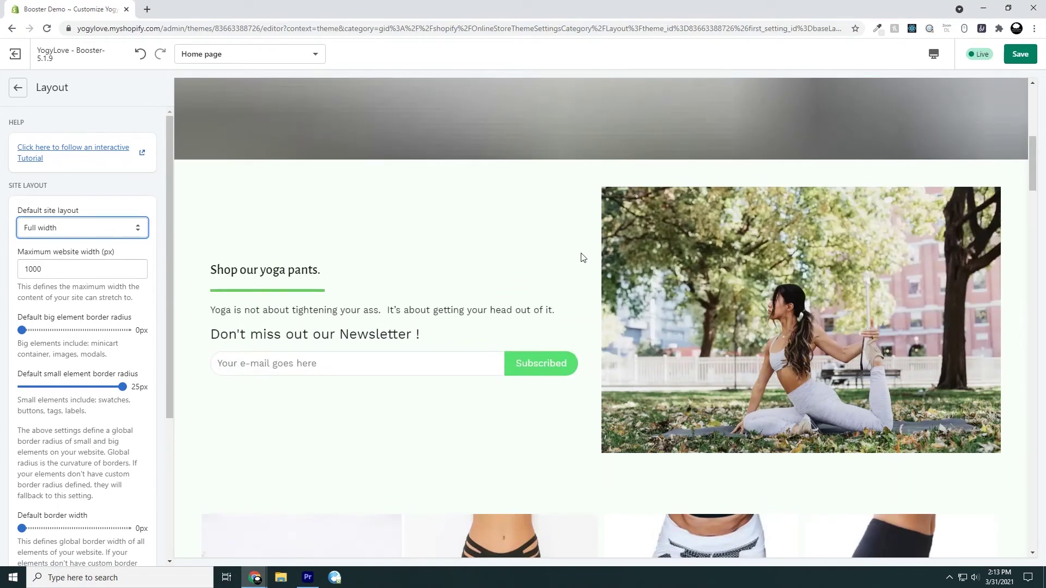
{"action": "scroll", "coordinate": [579, 252], "scroll_direction": "down", "scroll_amount": 12}
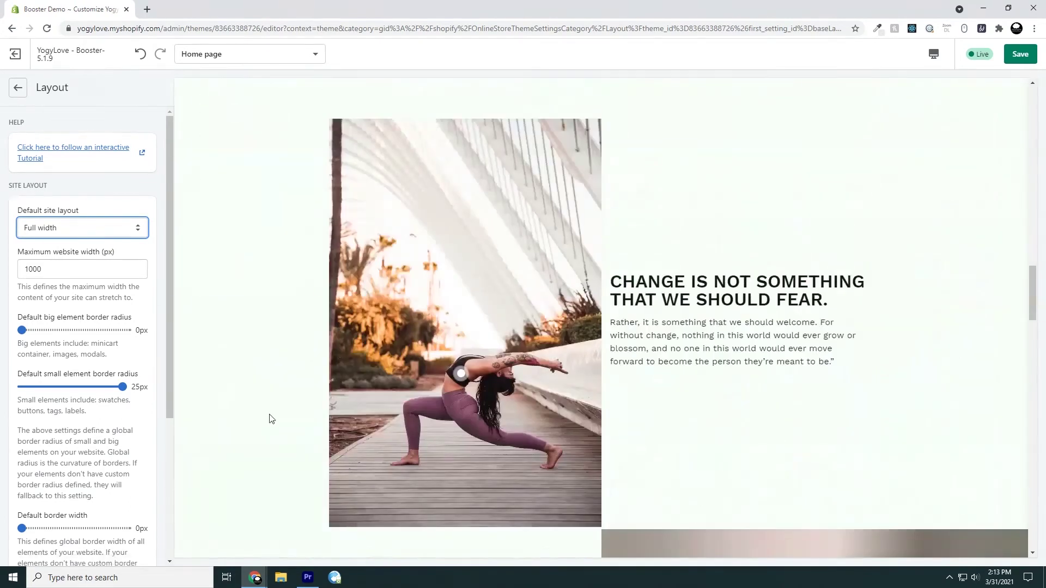
{"action": "scroll", "coordinate": [980, 238], "scroll_direction": "down", "scroll_amount": 8}
{"action": "scroll", "coordinate": [979, 239], "scroll_direction": "down", "scroll_amount": 3}
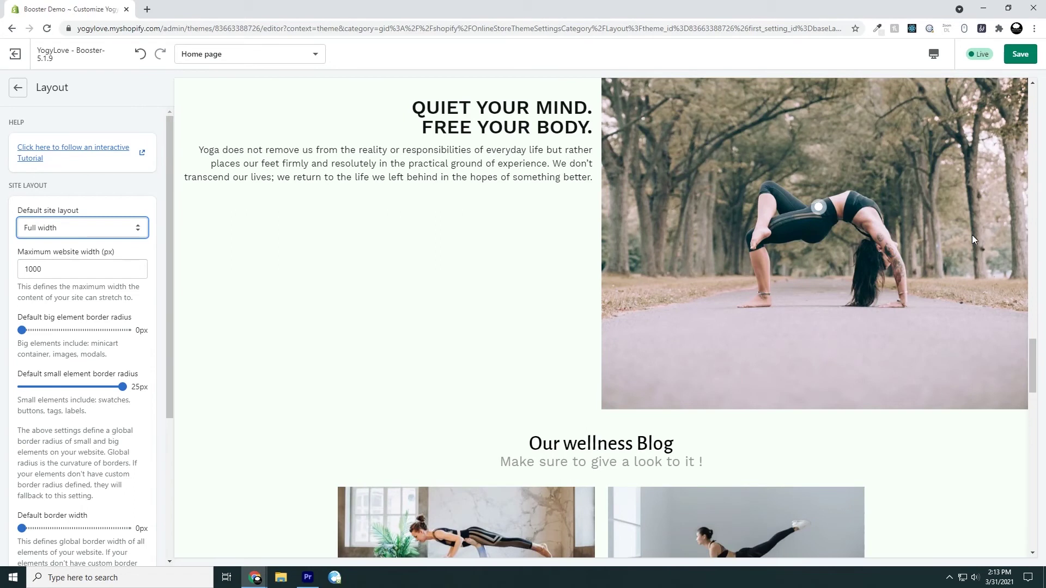
Check the full width home page preview from the wellness blog down to the best sellers, and return to the header.
{"action": "scroll", "coordinate": [908, 293], "scroll_direction": "down", "scroll_amount": 6}
{"action": "scroll", "coordinate": [908, 293], "scroll_direction": "down", "scroll_amount": 18}
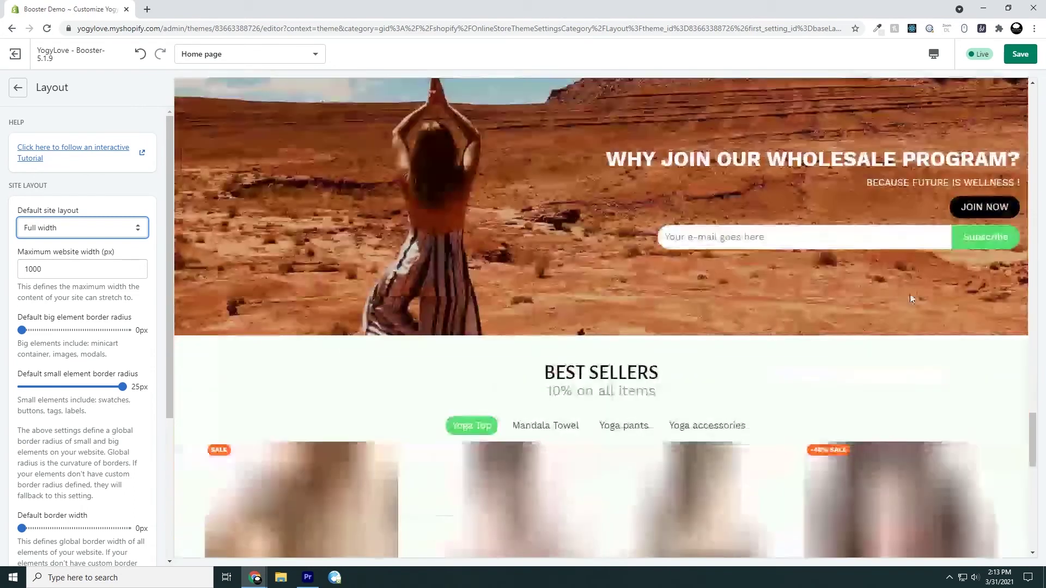
{"action": "scroll", "coordinate": [871, 354], "scroll_direction": "up", "scroll_amount": 20}
{"action": "scroll", "coordinate": [881, 365], "scroll_direction": "up", "scroll_amount": 15}
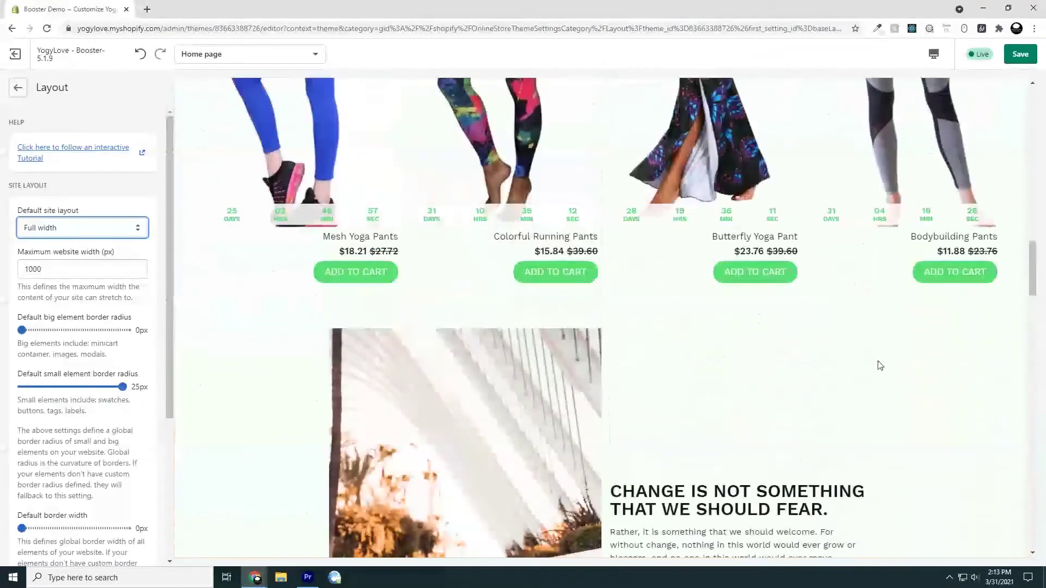
{"action": "scroll", "coordinate": [914, 355], "scroll_direction": "up", "scroll_amount": 6}
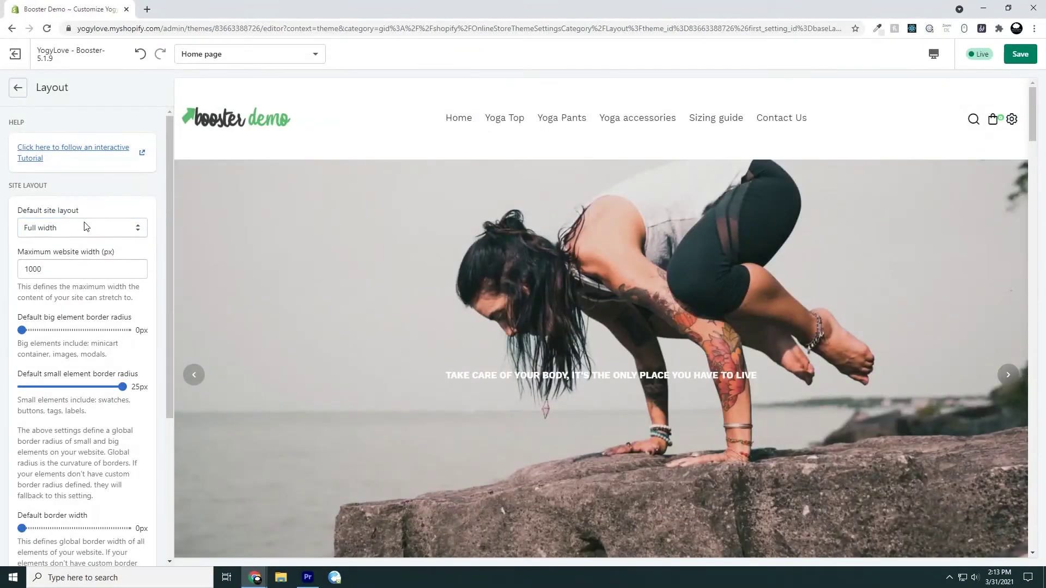
Leave the theme's Layout settings and open the home page's Image + text section at its section layout settings.
{"action": "scroll", "coordinate": [590, 397], "scroll_direction": "down", "scroll_amount": 5}
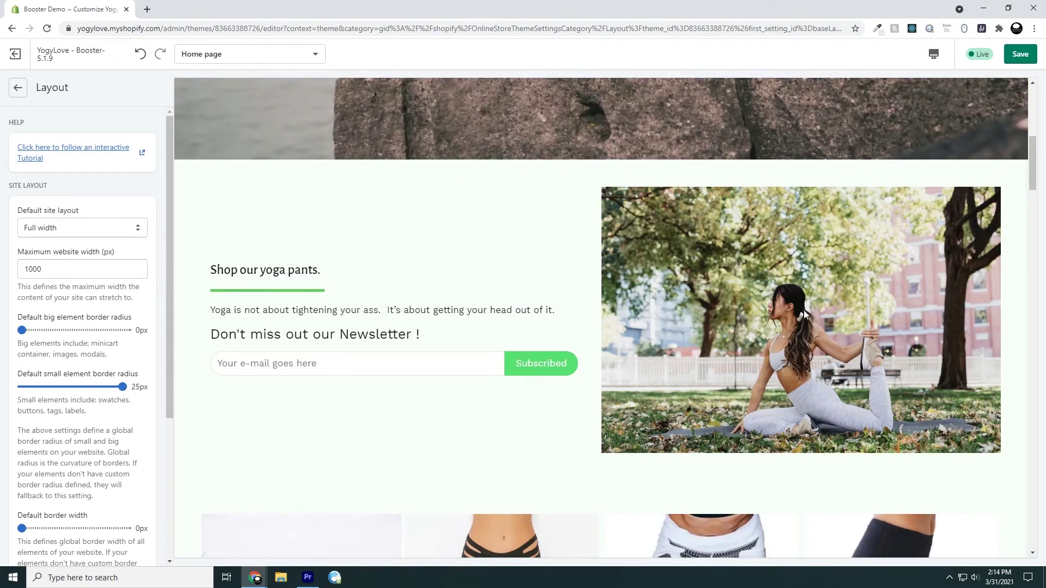
{"action": "left_click", "coordinate": [18, 90]}
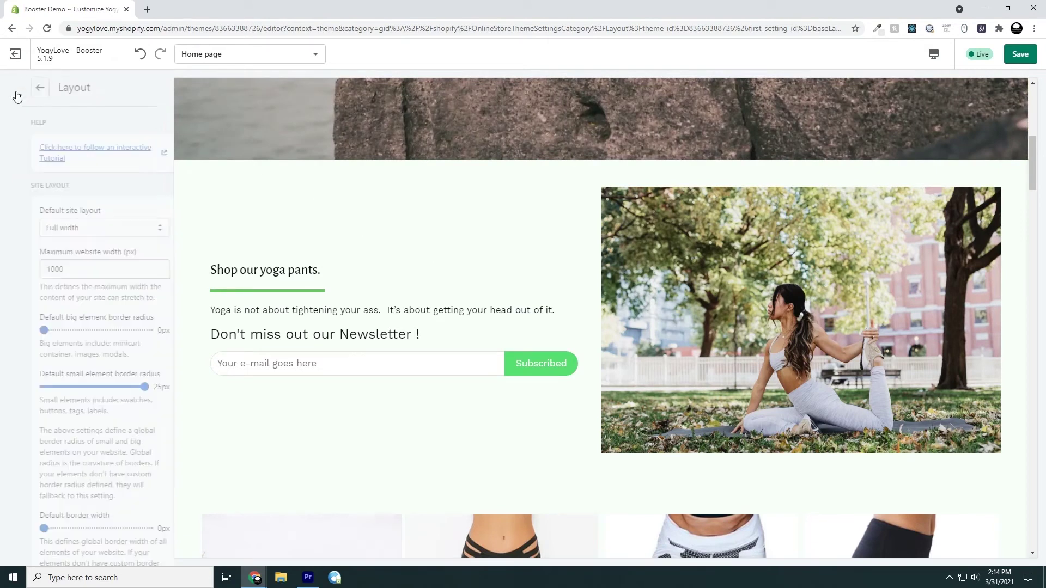
{"action": "left_click", "coordinate": [17, 90]}
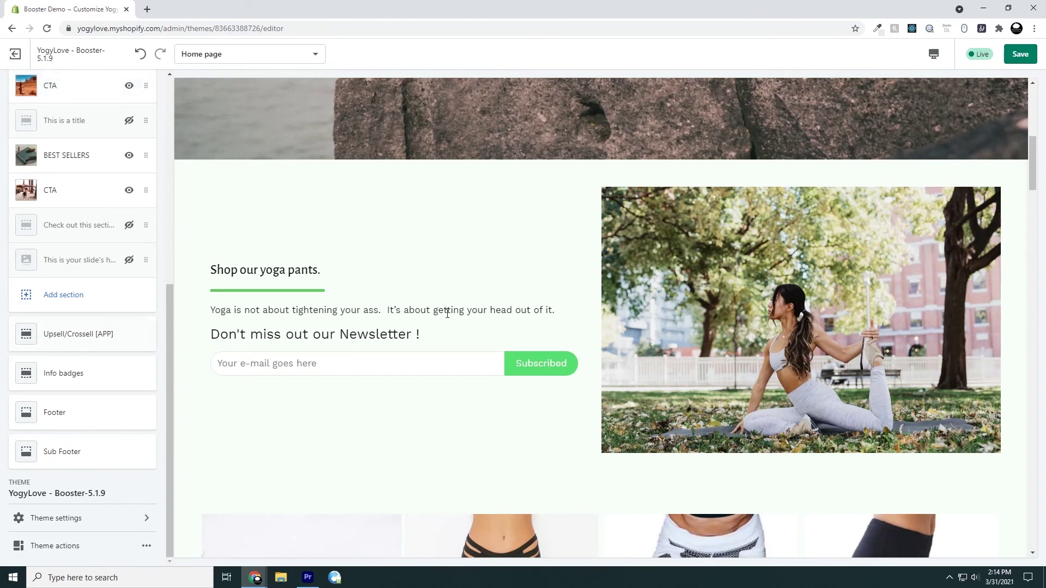
{"action": "scroll", "coordinate": [60, 365], "scroll_direction": "up", "scroll_amount": 6}
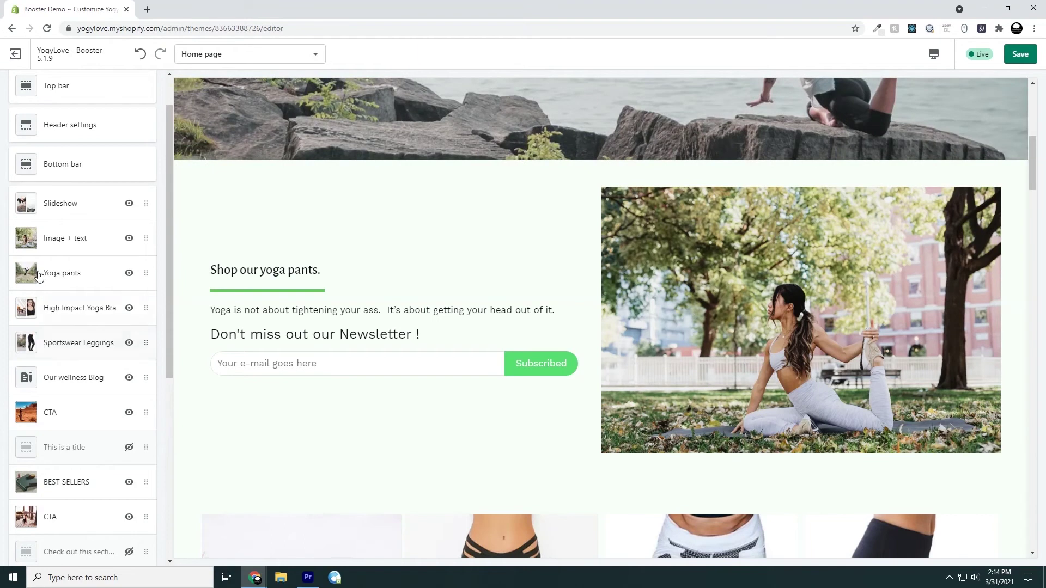
{"action": "left_click", "coordinate": [70, 241]}
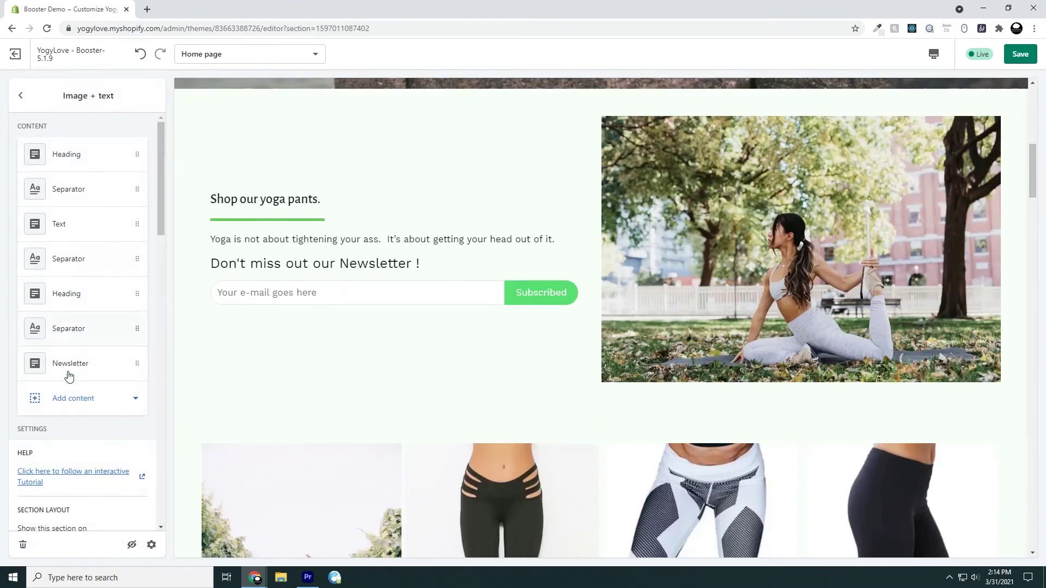
{"action": "scroll", "coordinate": [80, 419], "scroll_direction": "down", "scroll_amount": 3}
{"action": "scroll", "coordinate": [80, 419], "scroll_direction": "down", "scroll_amount": 1}
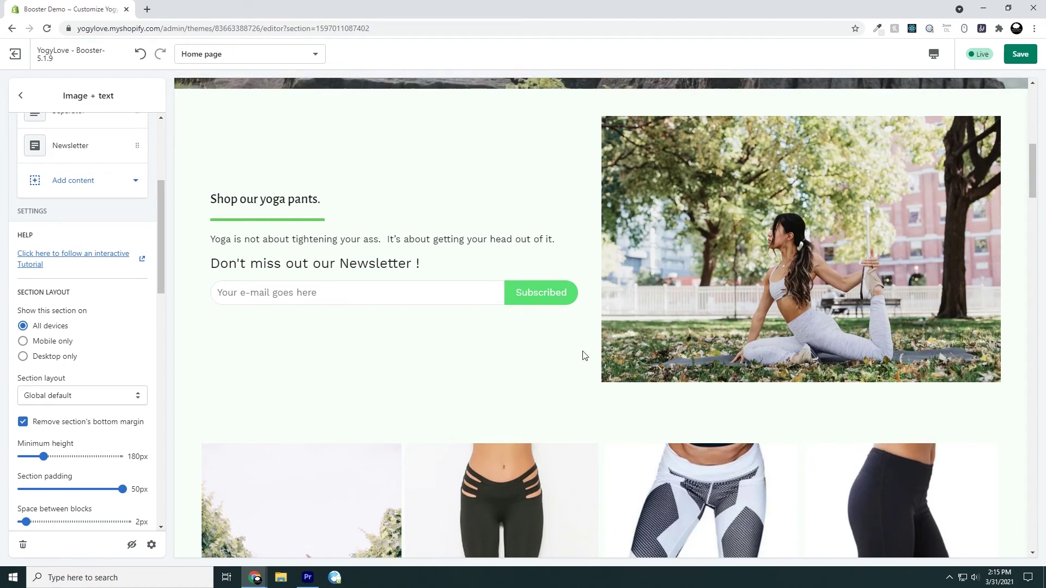
Set the Image + text section's layout to Boxed and compare it with the product section below in the preview.
{"action": "left_click", "coordinate": [116, 392]}
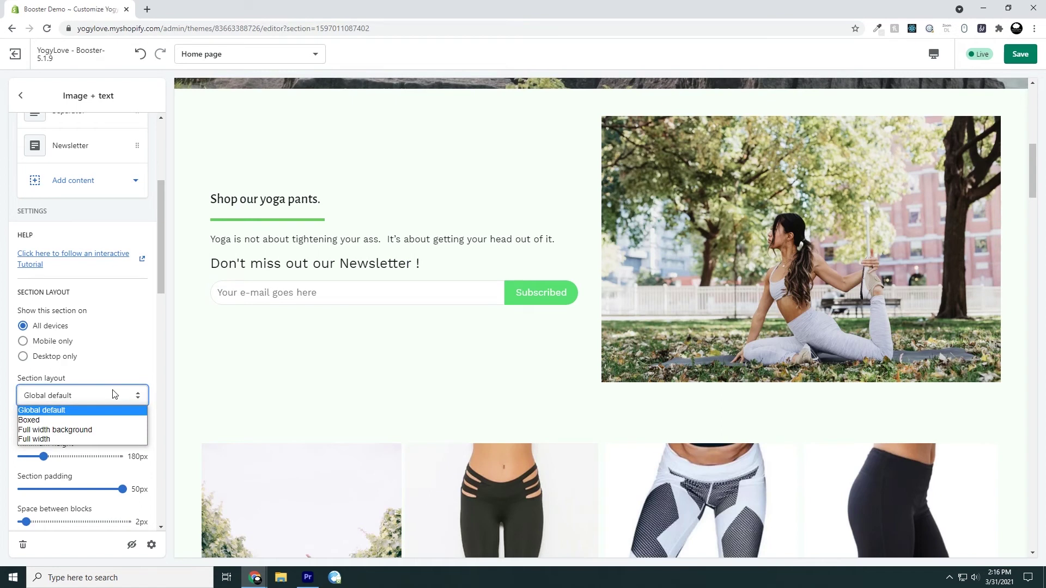
{"action": "left_click", "coordinate": [97, 420]}
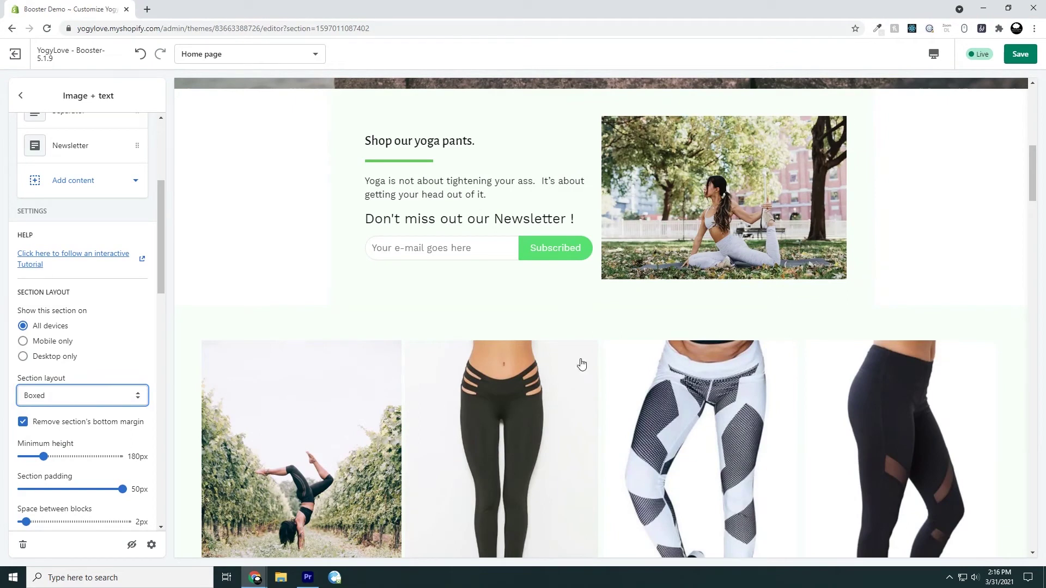
{"action": "scroll", "coordinate": [657, 415], "scroll_direction": "down", "scroll_amount": 6}
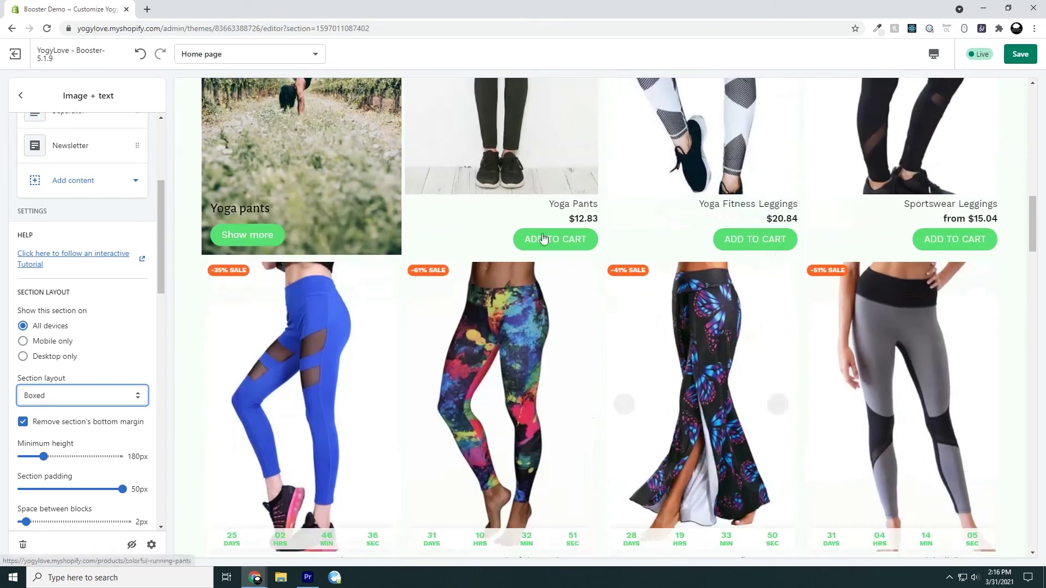
{"action": "scroll", "coordinate": [691, 479], "scroll_direction": "up", "scroll_amount": 8}
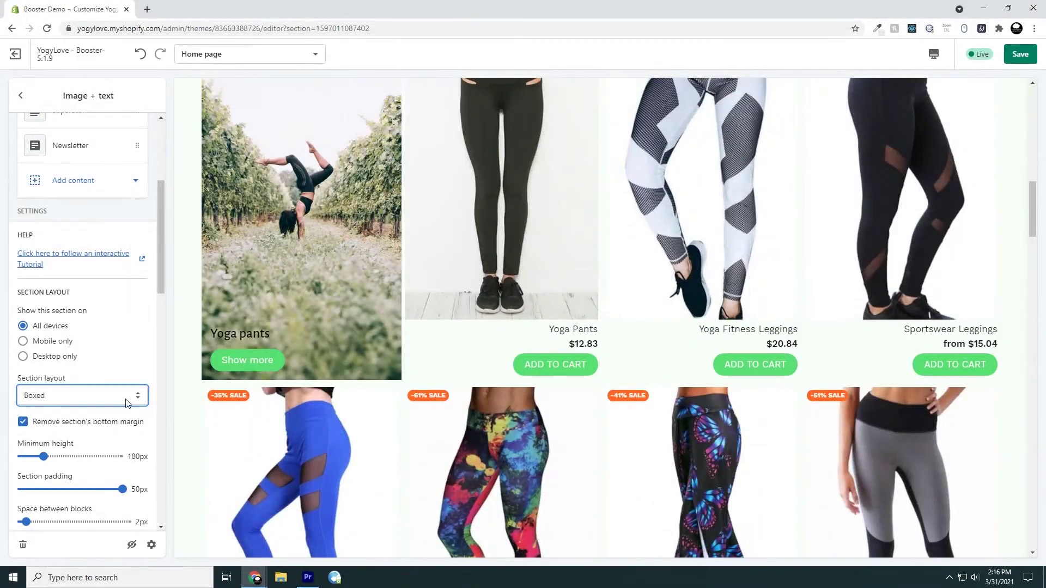
{"action": "scroll", "coordinate": [692, 376], "scroll_direction": "up", "scroll_amount": 7}
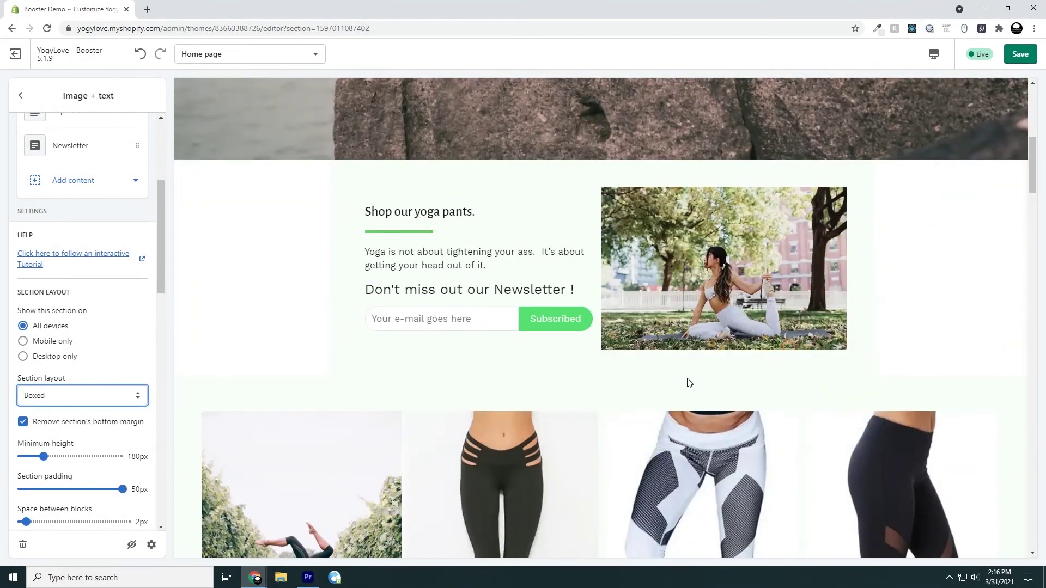
Try the Full width layout on the Image + text section, and set its section layout back to Global default.
{"action": "left_click", "coordinate": [98, 395]}
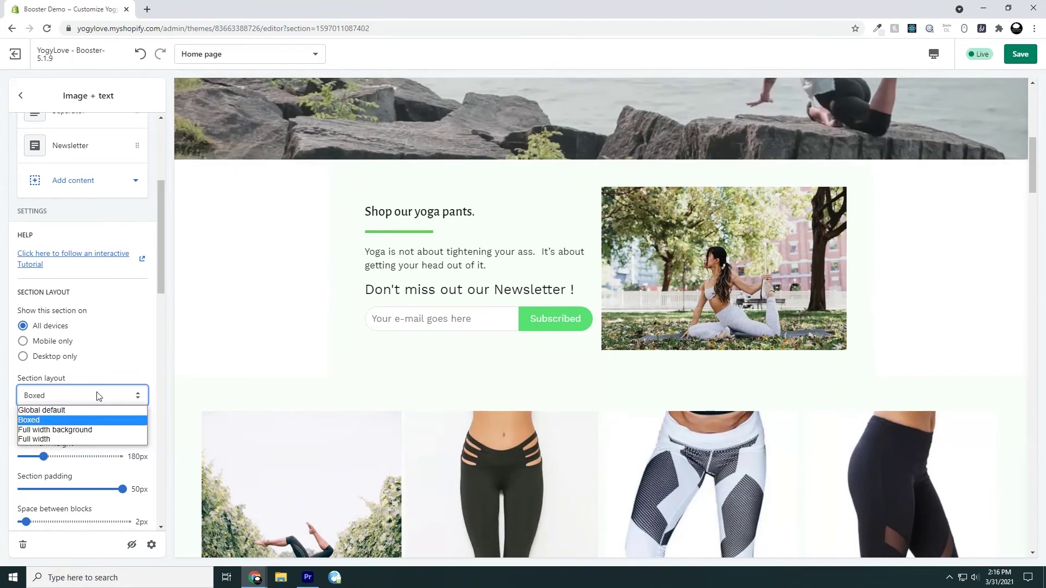
{"action": "left_click", "coordinate": [103, 438]}
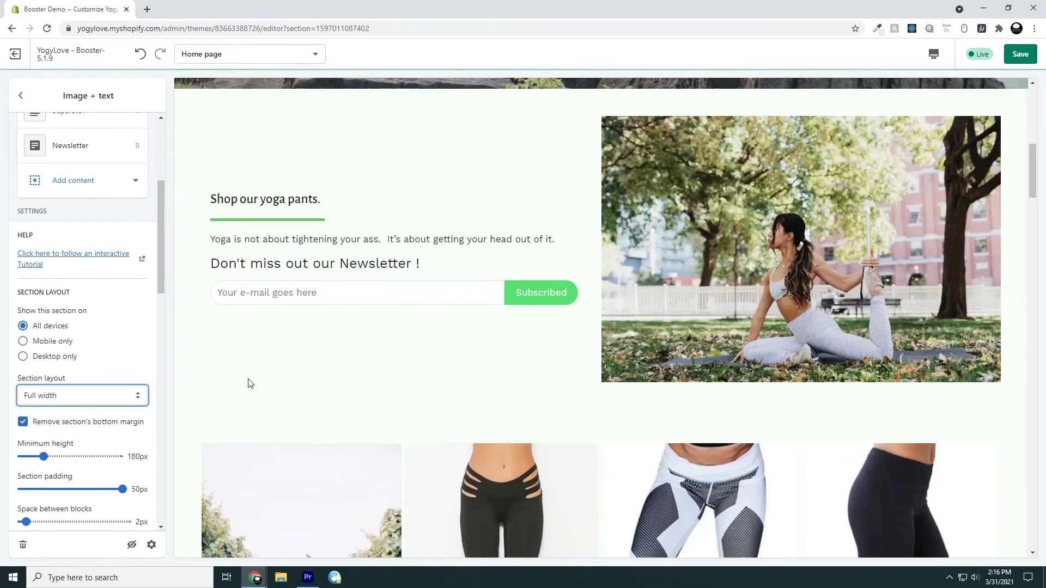
{"action": "left_click", "coordinate": [119, 402]}
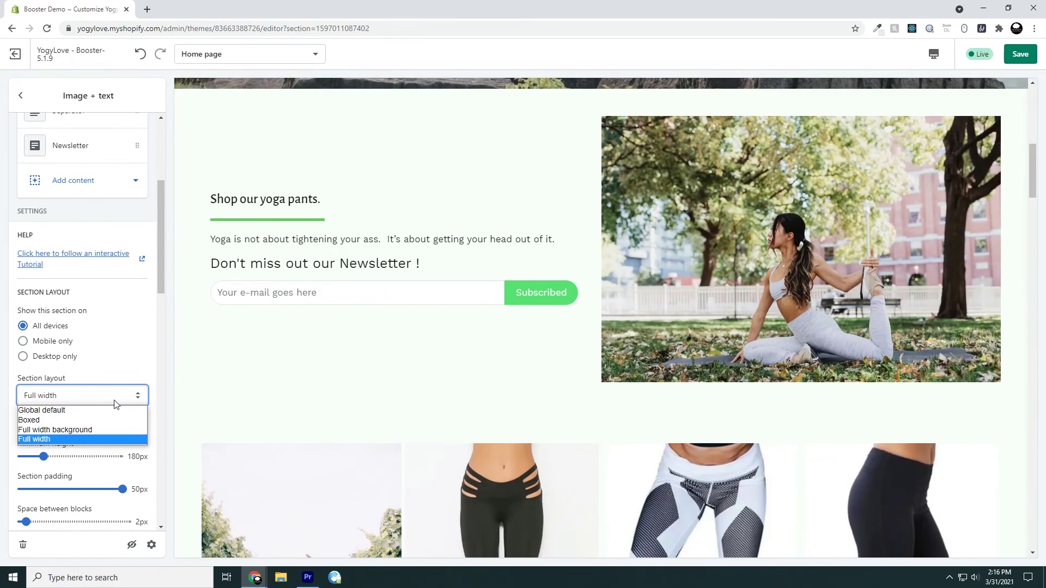
{"action": "left_click", "coordinate": [76, 410]}
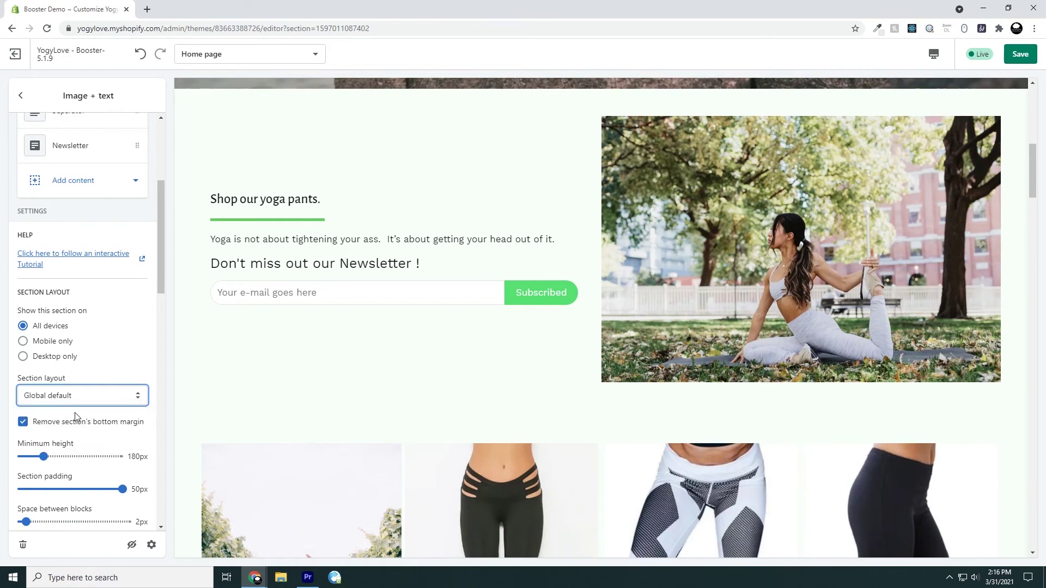
{"action": "left_click", "coordinate": [373, 374]}
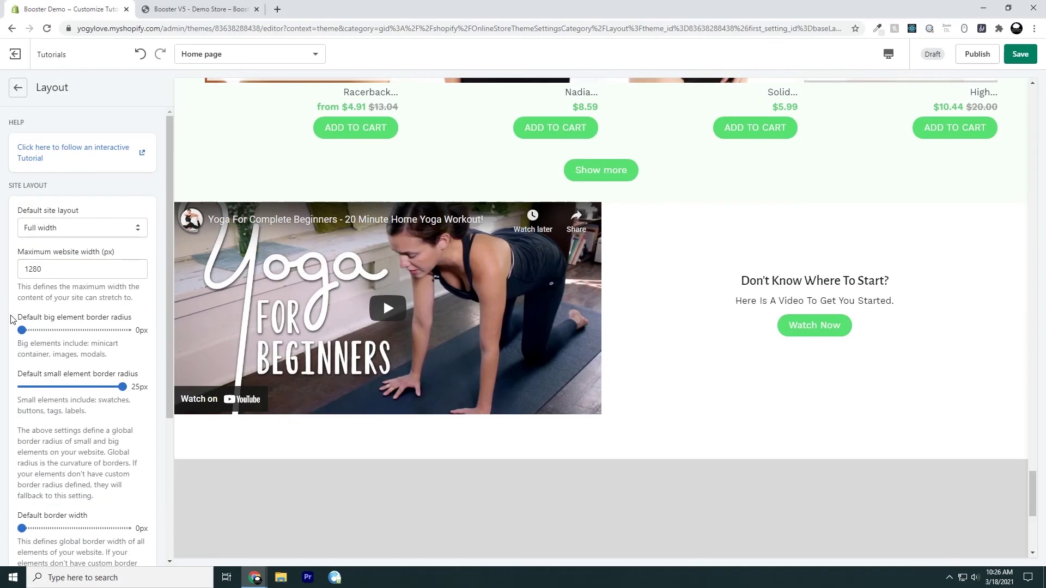
Set the default big element border radius to 17 px and check the rounded corners from the best sellers up to the wellness blog.
{"action": "scroll", "coordinate": [11, 320], "scroll_direction": "down", "scroll_amount": 1}
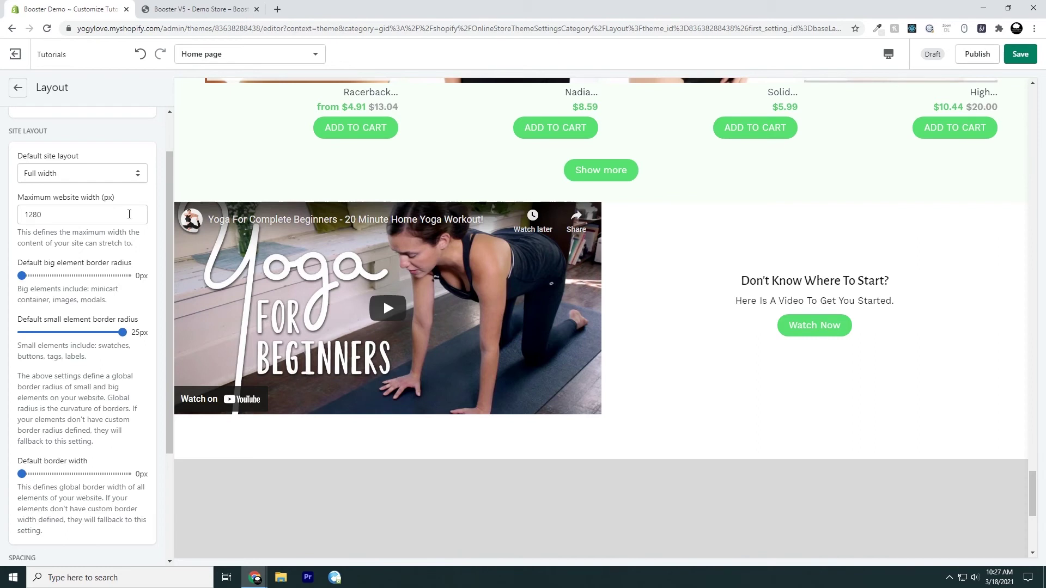
{"action": "left_click_drag", "start_coordinate": [22, 275], "coordinate": [90, 276]}
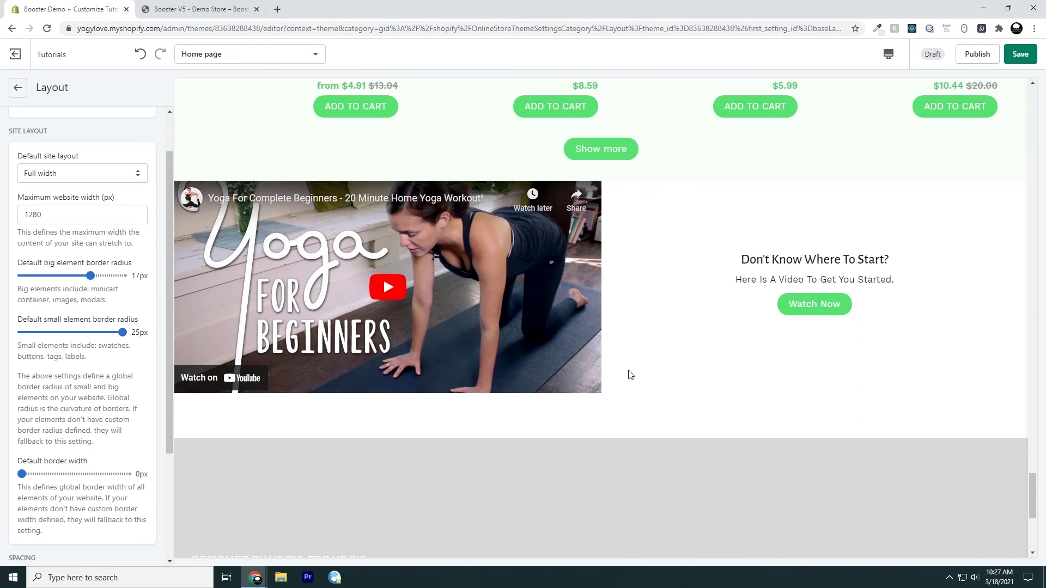
{"action": "scroll", "coordinate": [644, 387], "scroll_direction": "down", "scroll_amount": 6}
{"action": "scroll", "coordinate": [647, 388], "scroll_direction": "up", "scroll_amount": 12}
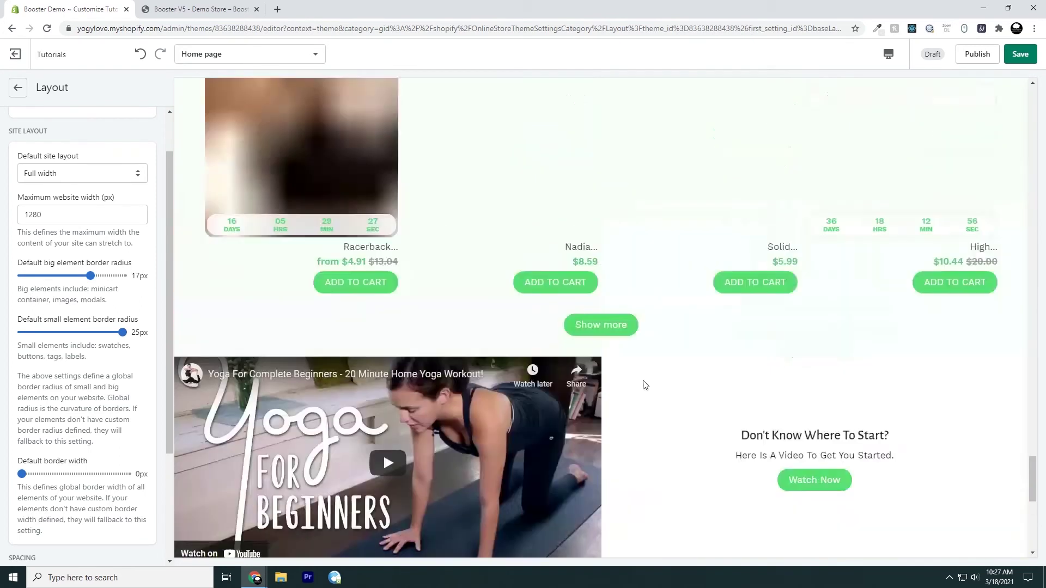
{"action": "scroll", "coordinate": [651, 390], "scroll_direction": "up", "scroll_amount": 4}
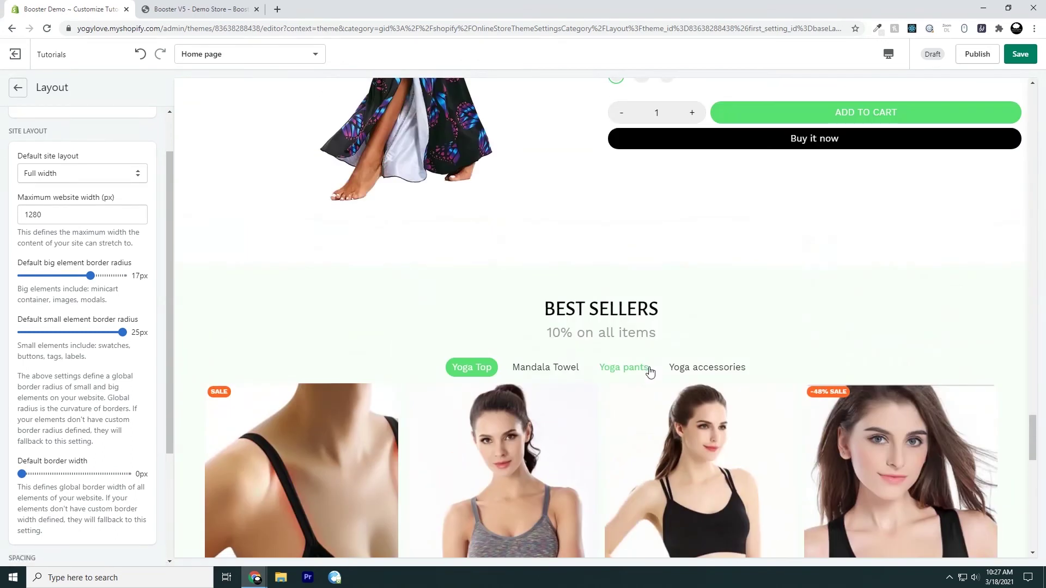
{"action": "scroll", "coordinate": [635, 359], "scroll_direction": "down", "scroll_amount": 1}
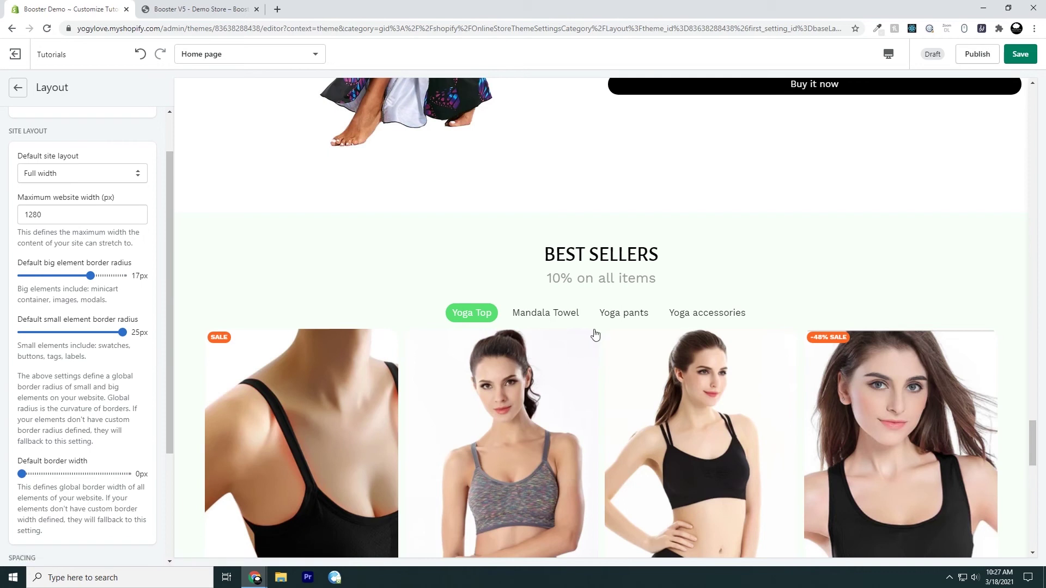
{"action": "scroll", "coordinate": [586, 381], "scroll_direction": "up", "scroll_amount": 15}
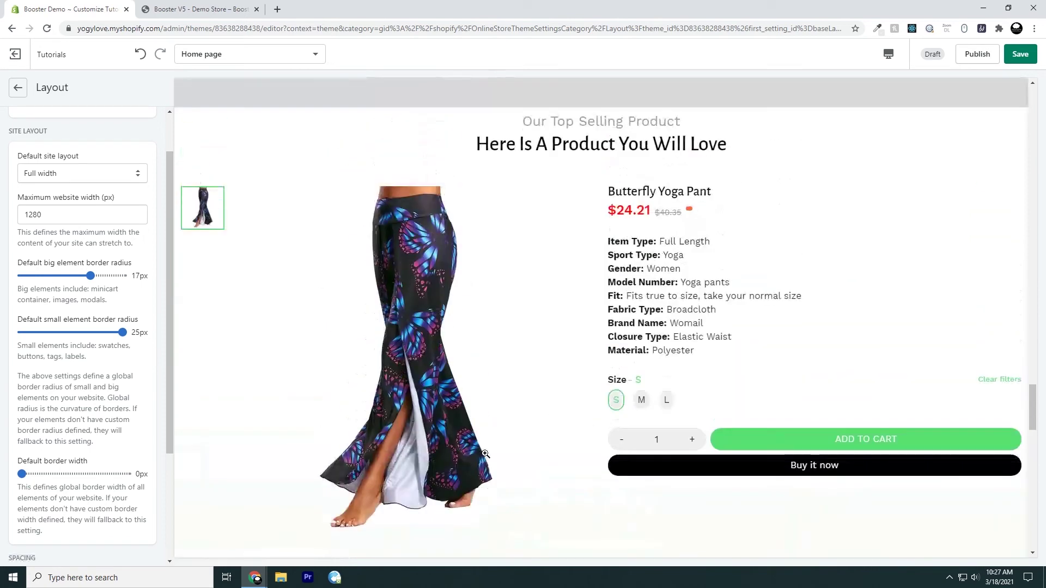
{"action": "scroll", "coordinate": [492, 452], "scroll_direction": "up", "scroll_amount": 5}
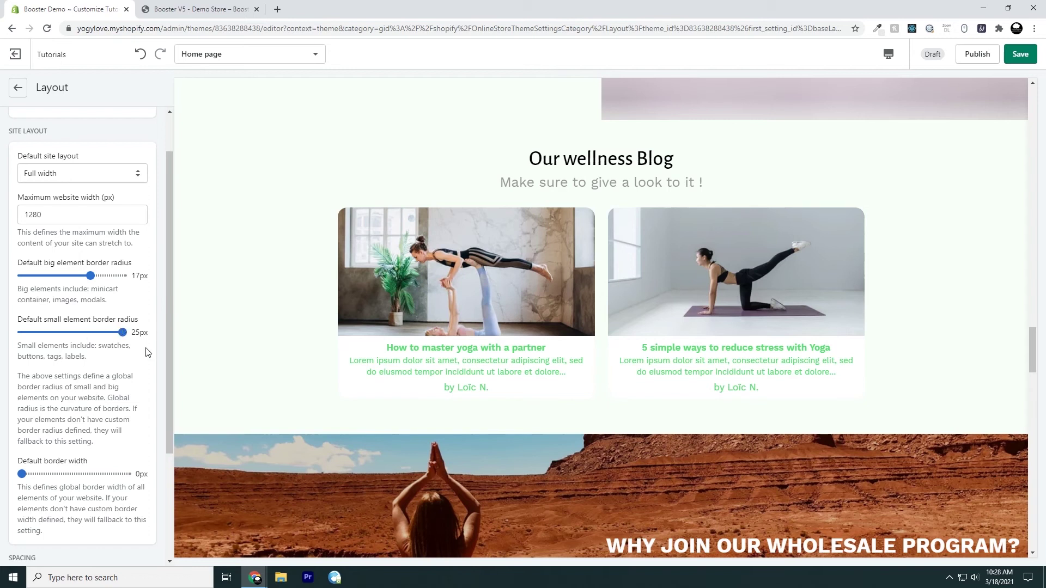
Try a default small element border radius of 9 px, check the product cards' Add to cart buttons, and restore it to 25 px.
{"action": "left_click_drag", "start_coordinate": [123, 332], "coordinate": [59, 333]}
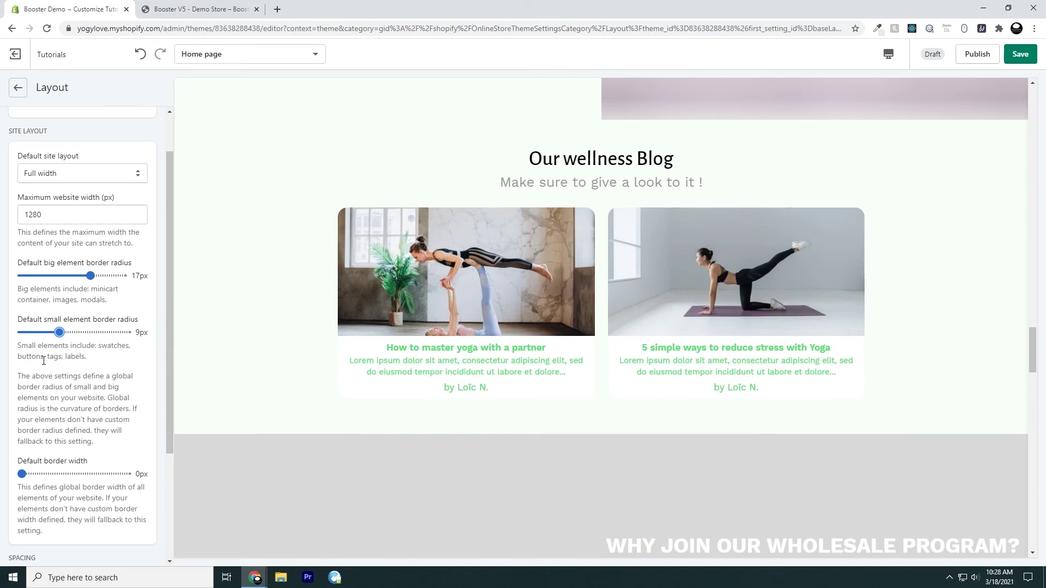
{"action": "scroll", "coordinate": [275, 429], "scroll_direction": "up", "scroll_amount": 1}
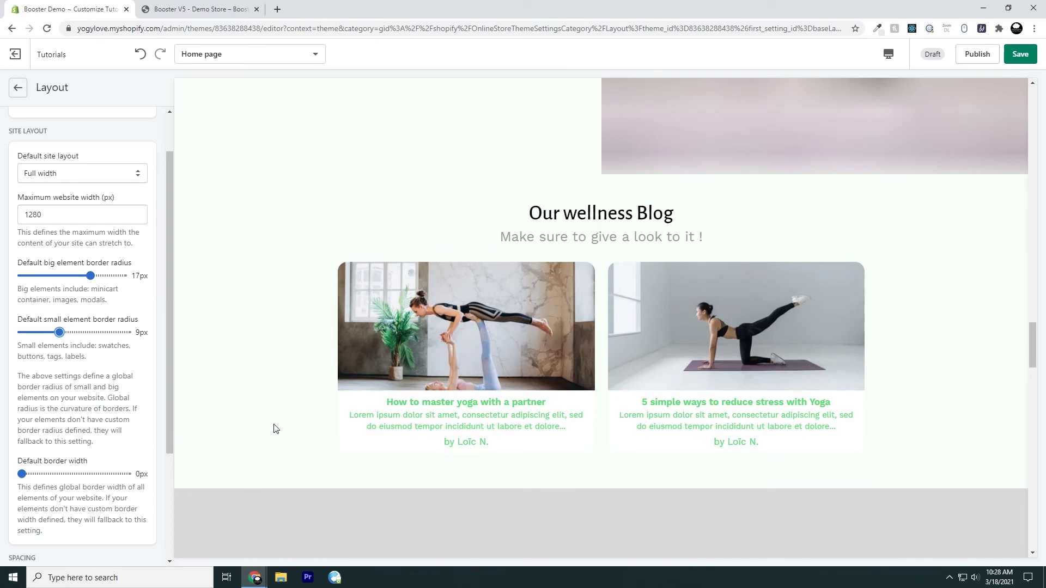
{"action": "scroll", "coordinate": [273, 427], "scroll_direction": "up", "scroll_amount": 12}
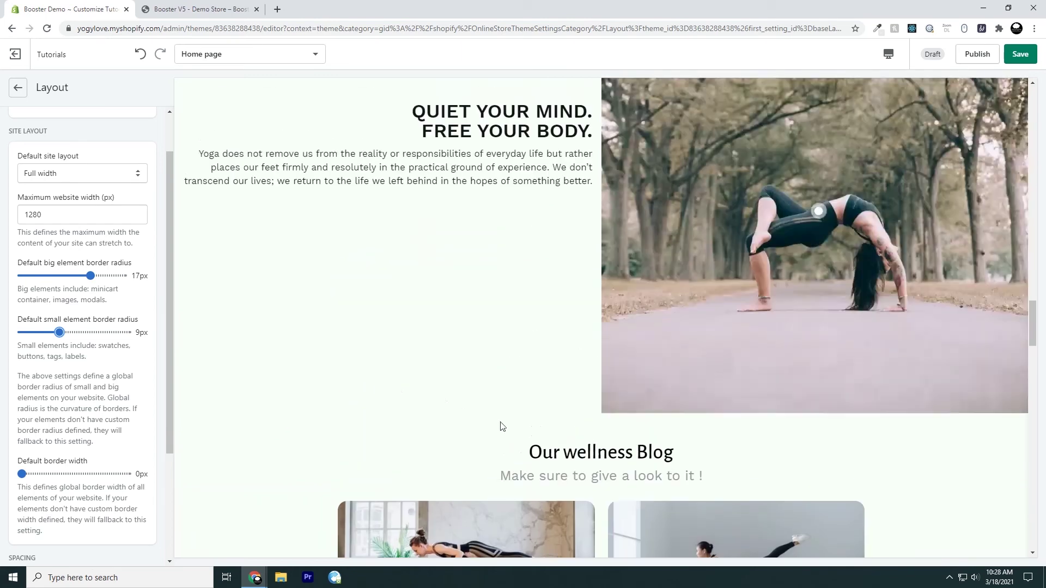
{"action": "scroll", "coordinate": [522, 427], "scroll_direction": "up", "scroll_amount": 10}
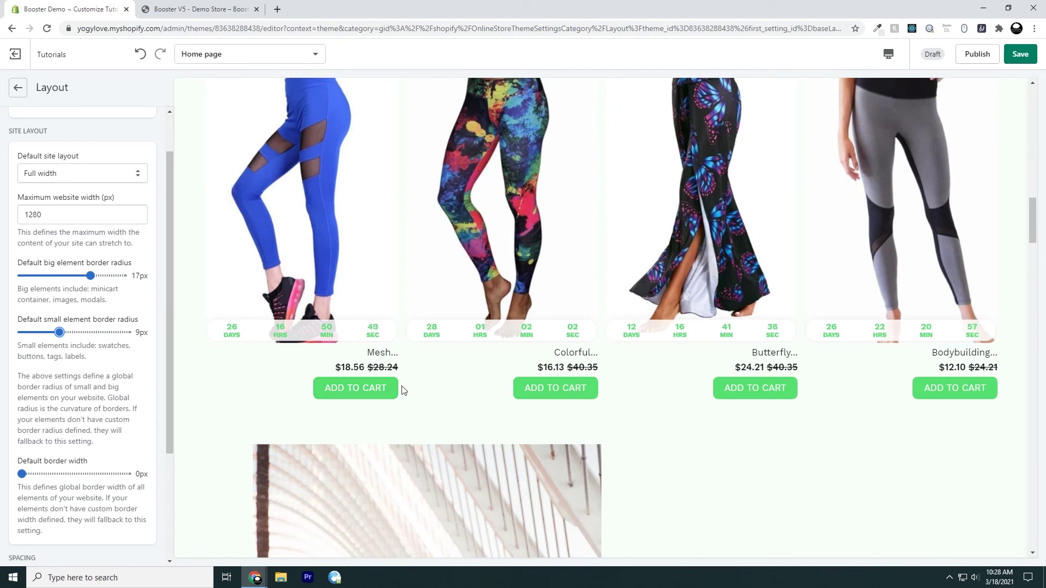
{"action": "left_click_drag", "start_coordinate": [59, 338], "coordinate": [178, 343]}
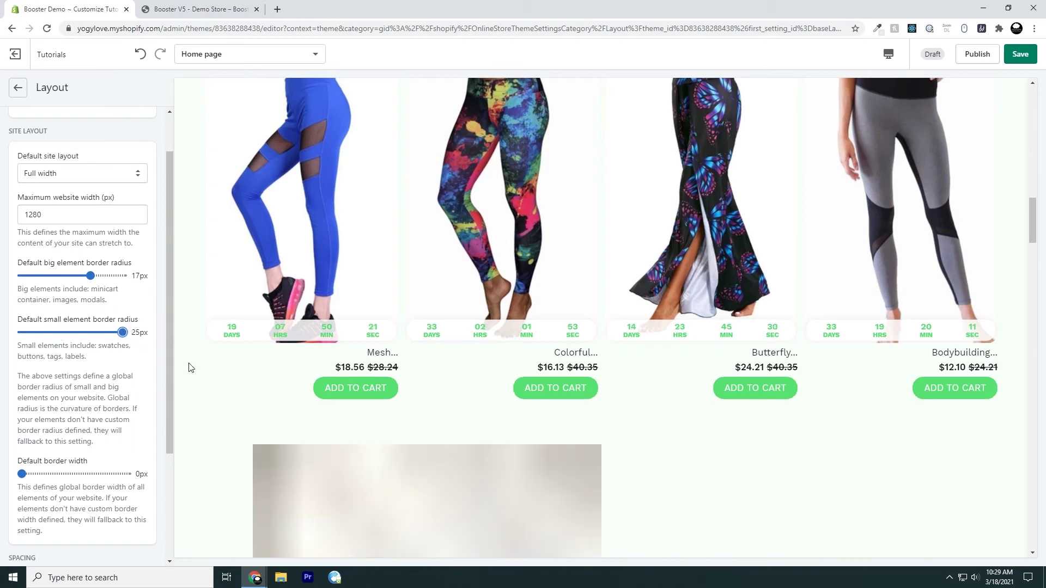
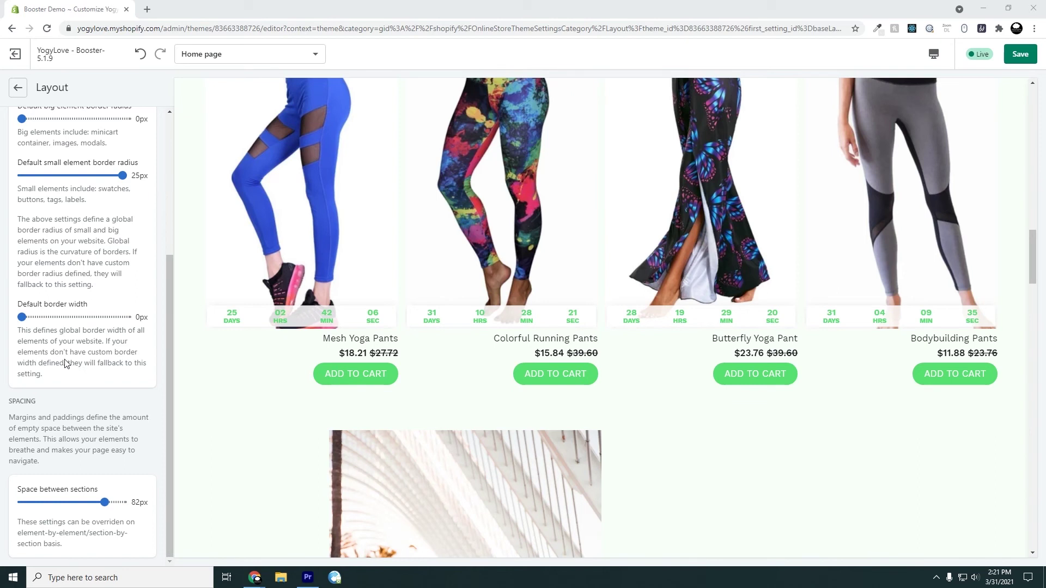
Try a default border width of 5 px, set it back to 0 px, and return to the Theme settings overview.
{"action": "left_click_drag", "start_coordinate": [24, 322], "coordinate": [74, 318]}
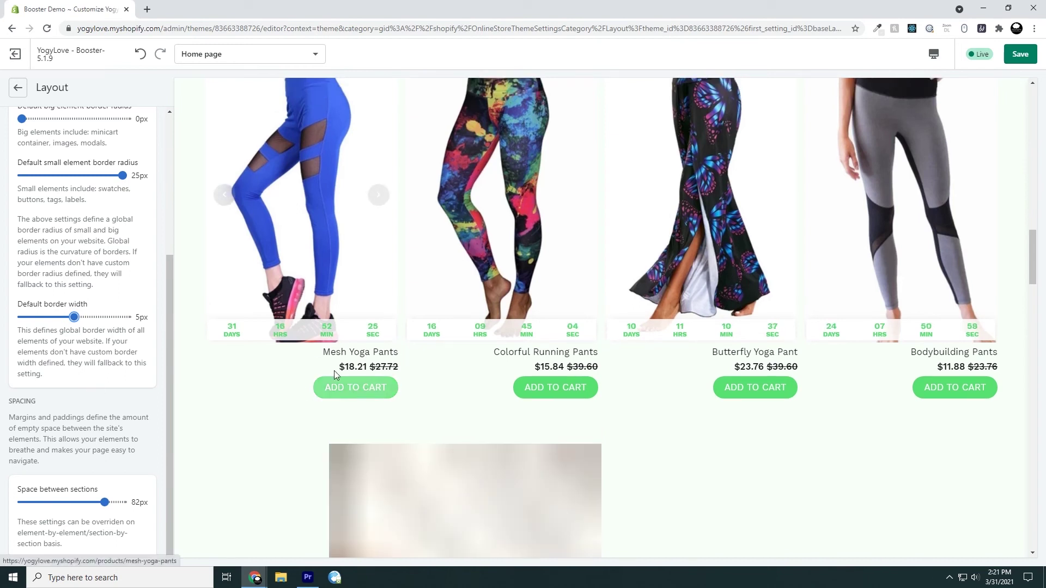
{"action": "left_click_drag", "start_coordinate": [74, 317], "coordinate": [21, 317]}
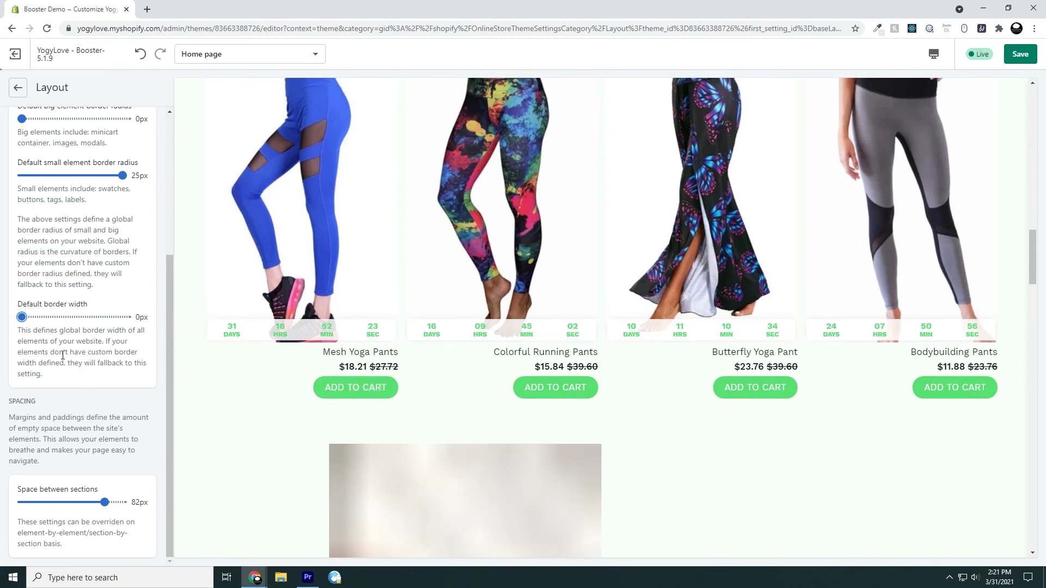
{"action": "left_click", "coordinate": [18, 88]}
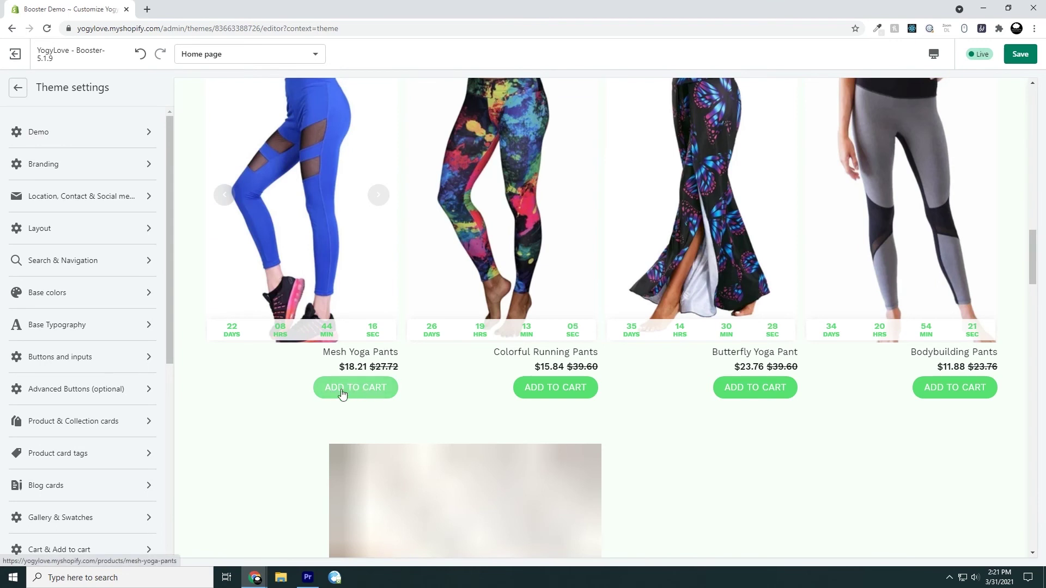
In the Buttons and inputs settings, try the Secondary accent combination for the primary button color, and restore Primary accent combination.
{"action": "left_click", "coordinate": [87, 364]}
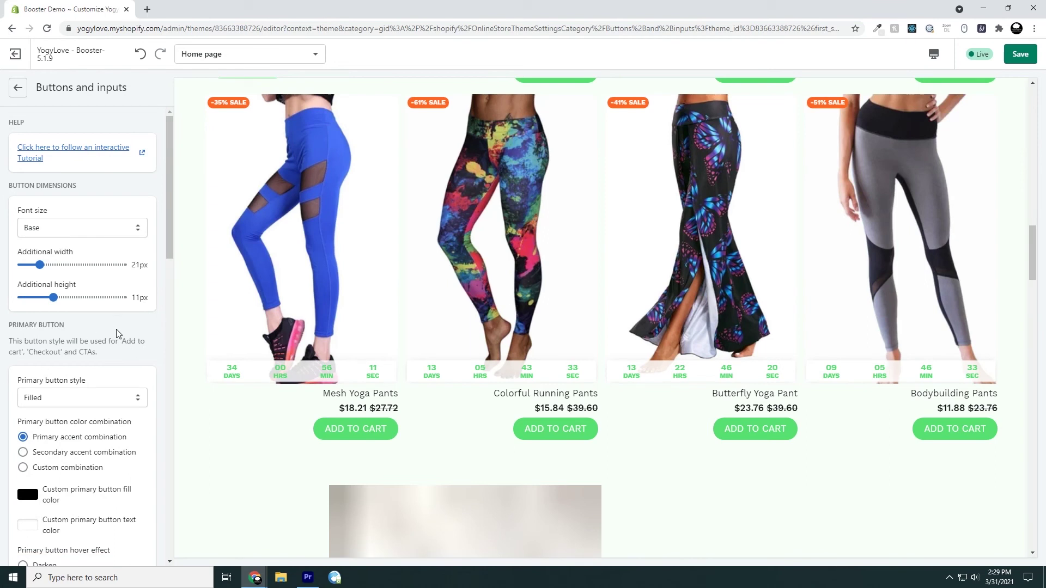
{"action": "scroll", "coordinate": [116, 334], "scroll_direction": "down", "scroll_amount": 1}
{"action": "scroll", "coordinate": [139, 384], "scroll_direction": "down", "scroll_amount": 1}
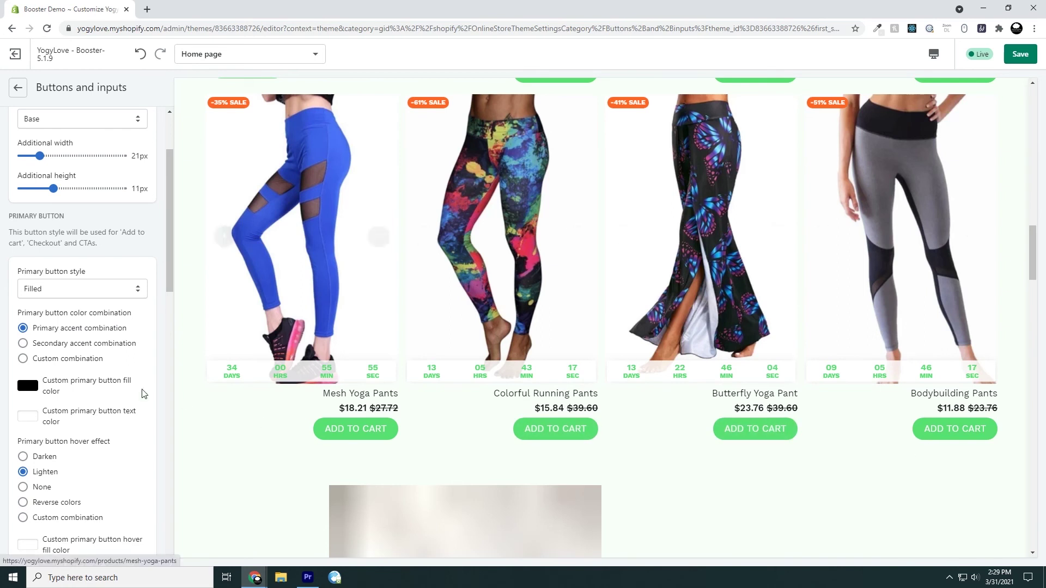
{"action": "left_click", "coordinate": [23, 344]}
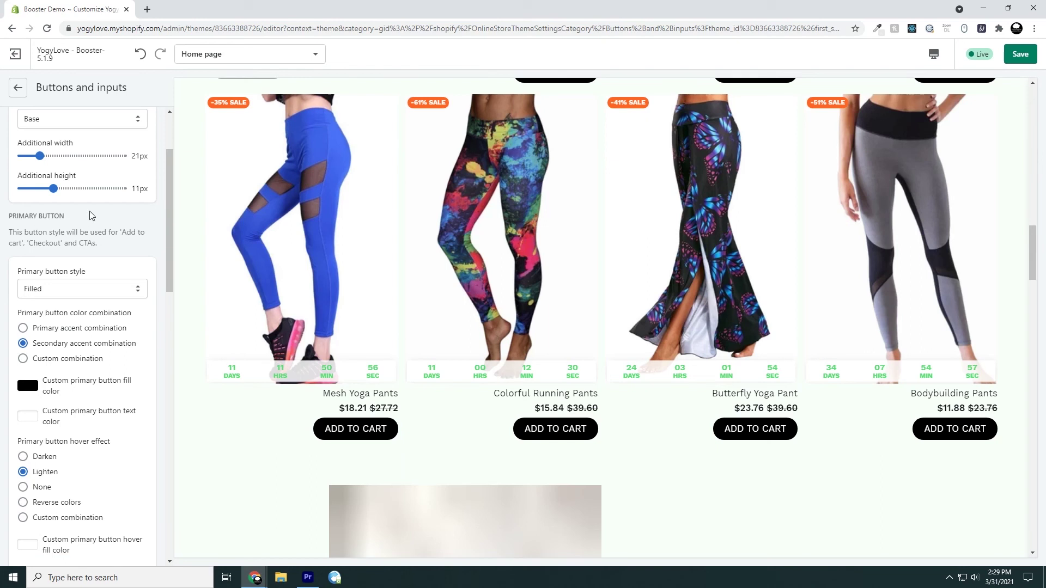
{"action": "left_click", "coordinate": [23, 329]}
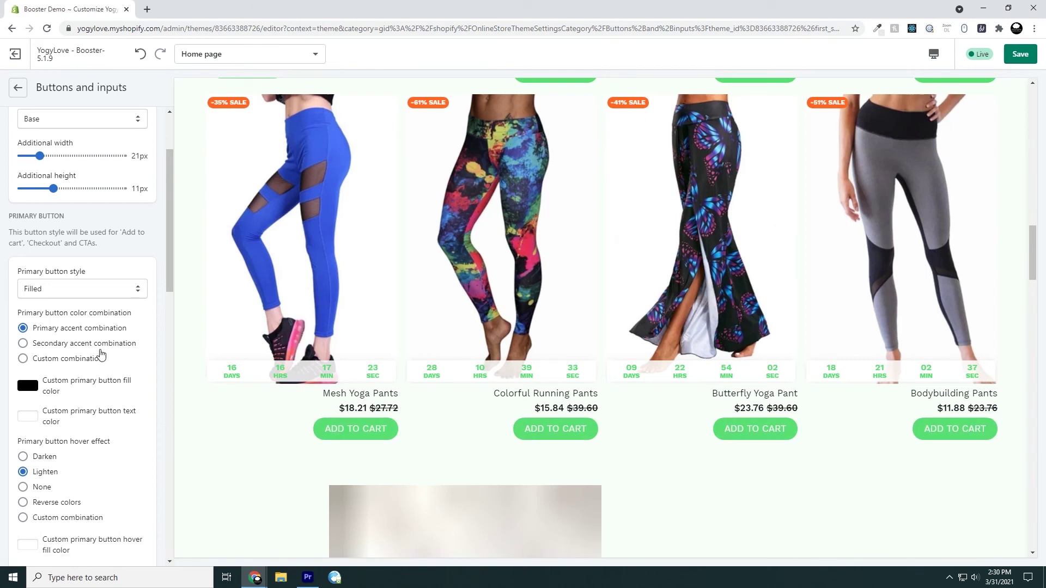
Try enabling the custom border for the primary button, and turn it off again.
{"action": "scroll", "coordinate": [114, 363], "scroll_direction": "down", "scroll_amount": 5}
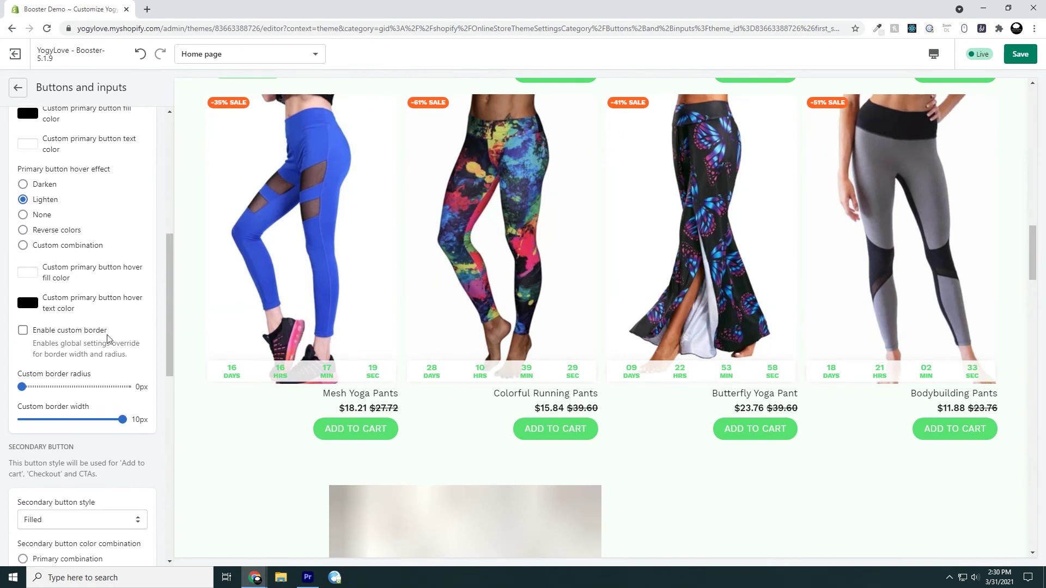
{"action": "left_click", "coordinate": [24, 332]}
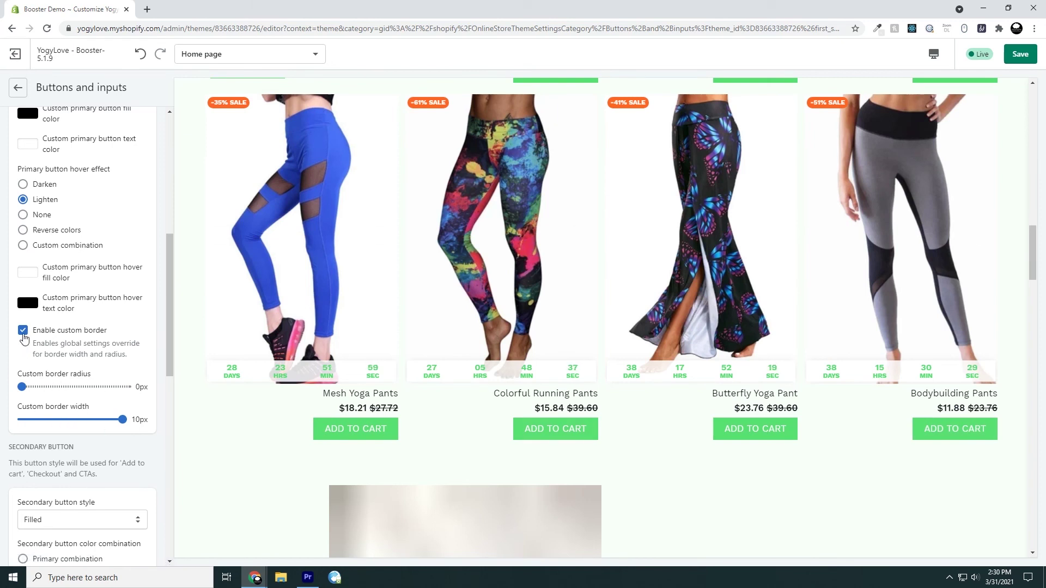
{"action": "left_click", "coordinate": [39, 357]}
Set the primary button style to Ghost.
{"action": "scroll", "coordinate": [124, 275], "scroll_direction": "up", "scroll_amount": 4}
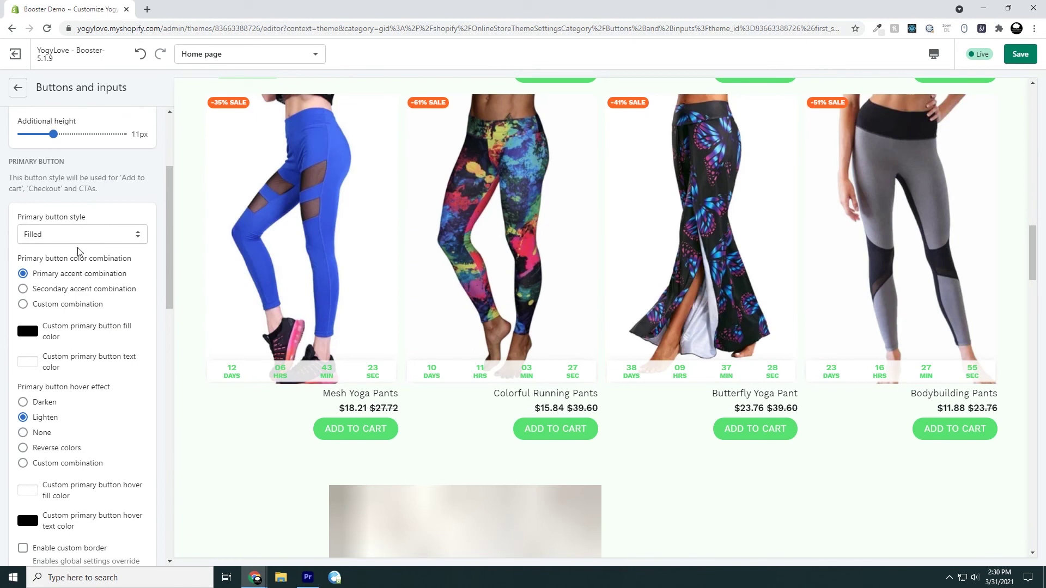
{"action": "left_click", "coordinate": [75, 240]}
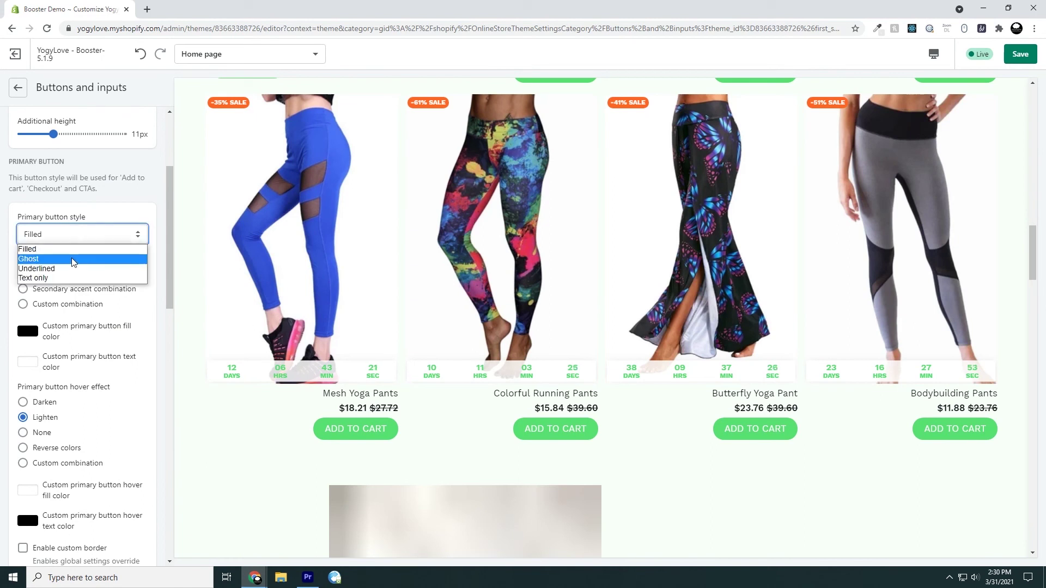
{"action": "left_click", "coordinate": [74, 261]}
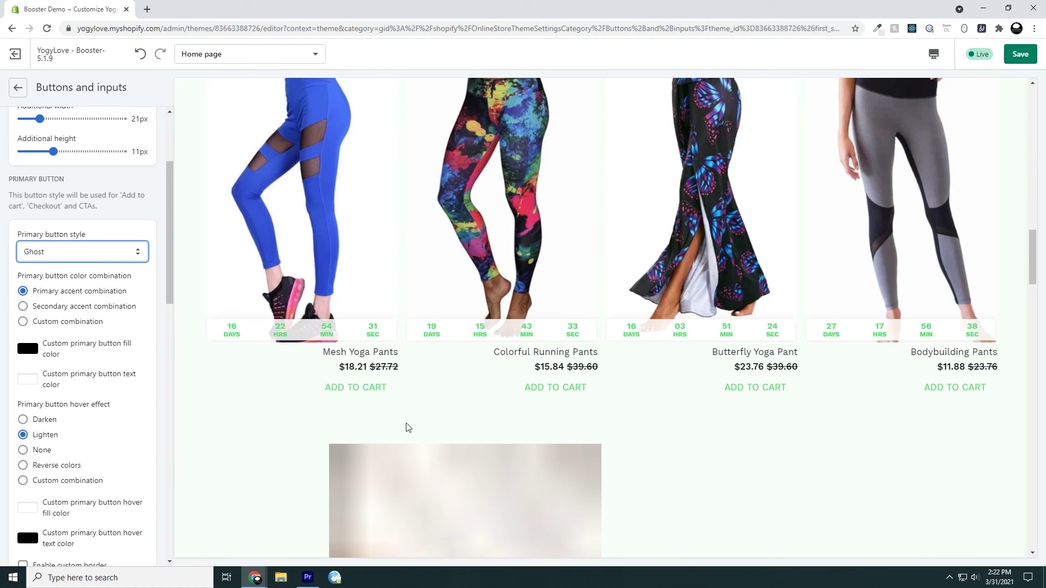
Return to the Layout settings and set the default border width to 3 px.
{"action": "left_click", "coordinate": [18, 87]}
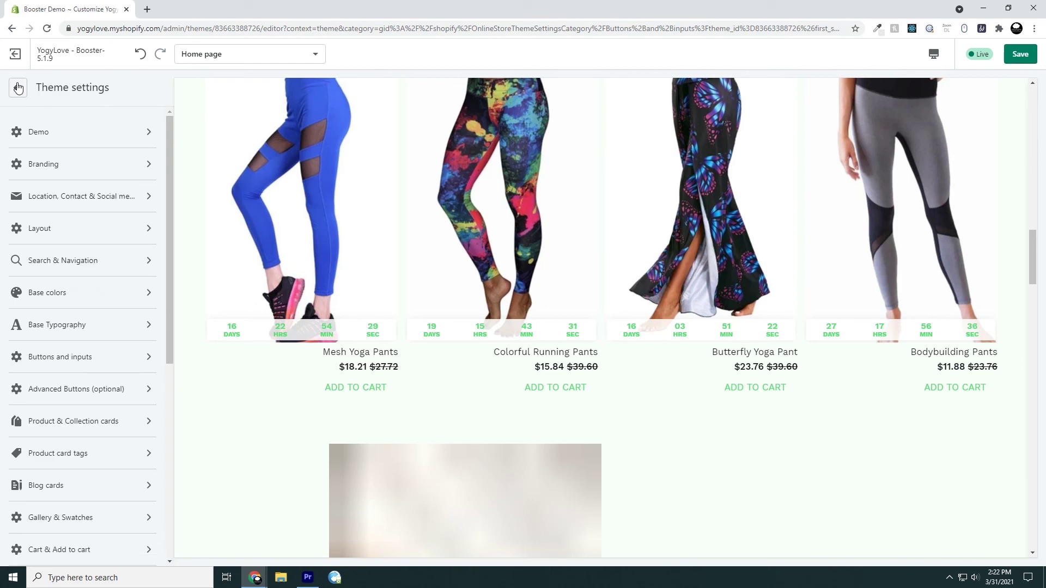
{"action": "left_click", "coordinate": [70, 236]}
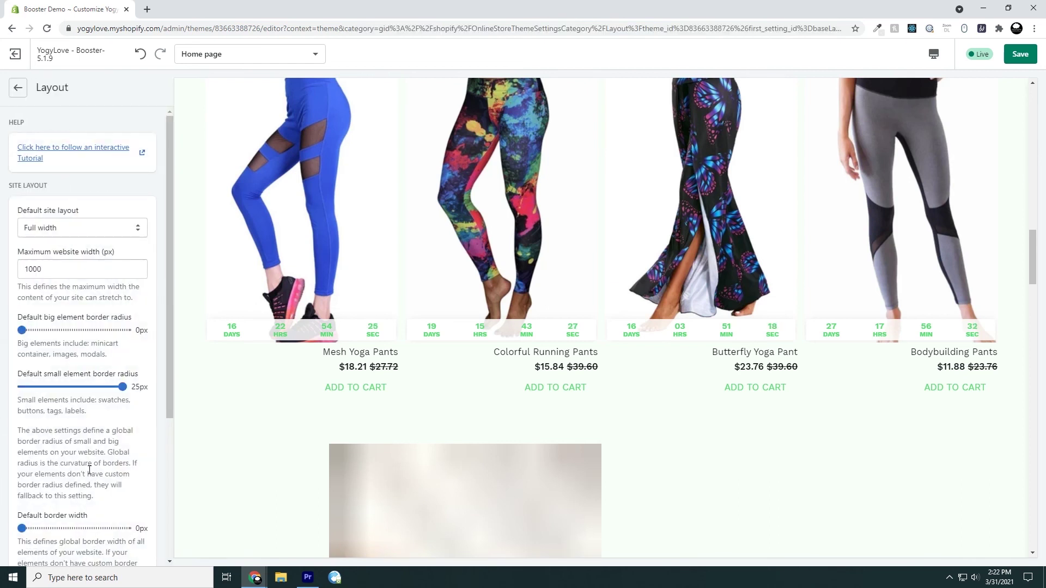
{"action": "scroll", "coordinate": [89, 469], "scroll_direction": "down", "scroll_amount": 4}
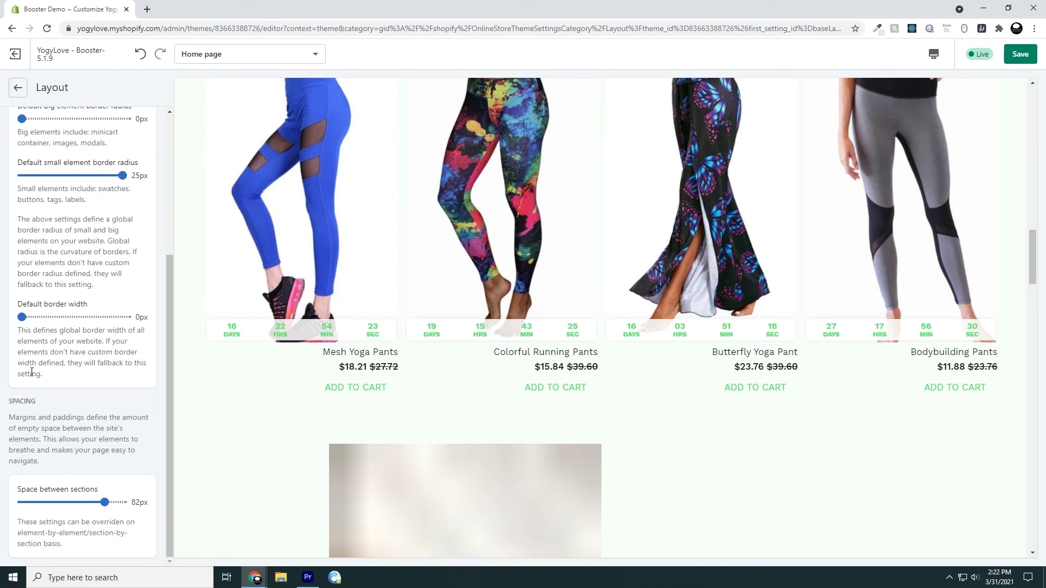
{"action": "left_click_drag", "start_coordinate": [21, 318], "coordinate": [52, 316]}
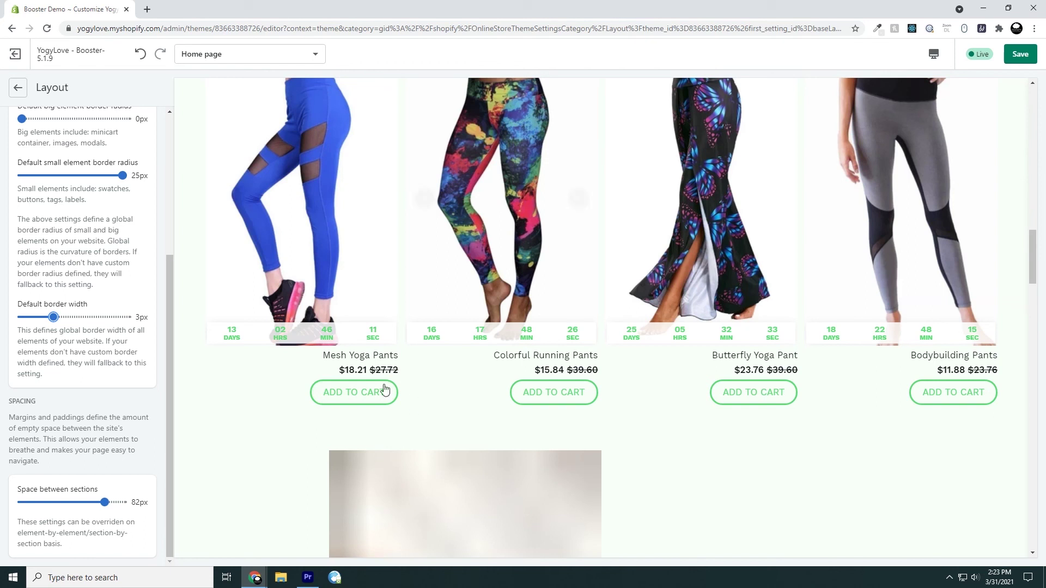
Examine the bordered buttons across the home page preview, from the product cards down to the footer and back.
{"action": "scroll", "coordinate": [265, 411], "scroll_direction": "down", "scroll_amount": 5}
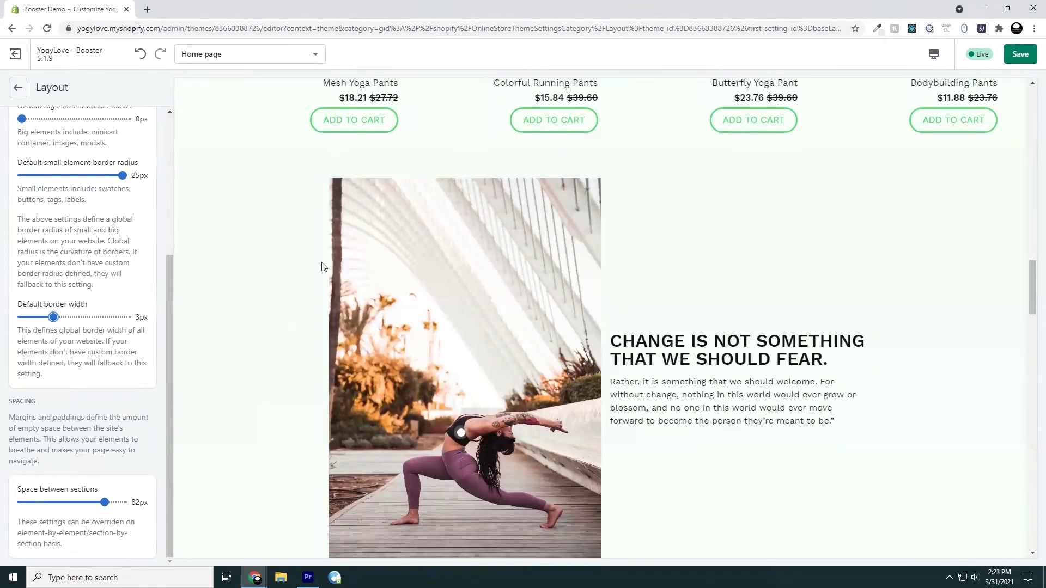
{"action": "scroll", "coordinate": [810, 224], "scroll_direction": "down", "scroll_amount": 10}
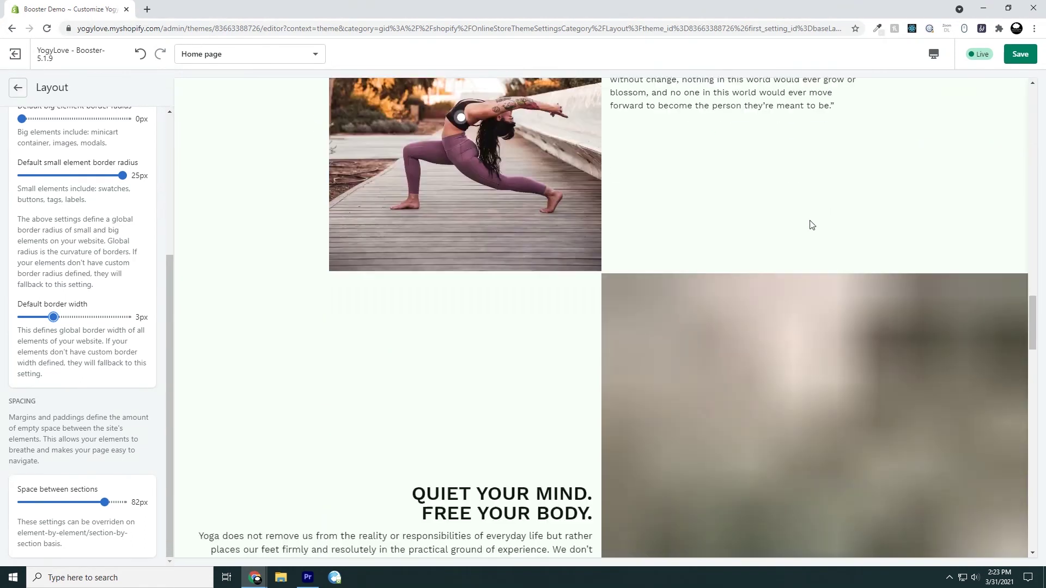
{"action": "scroll", "coordinate": [645, 264], "scroll_direction": "down", "scroll_amount": 9}
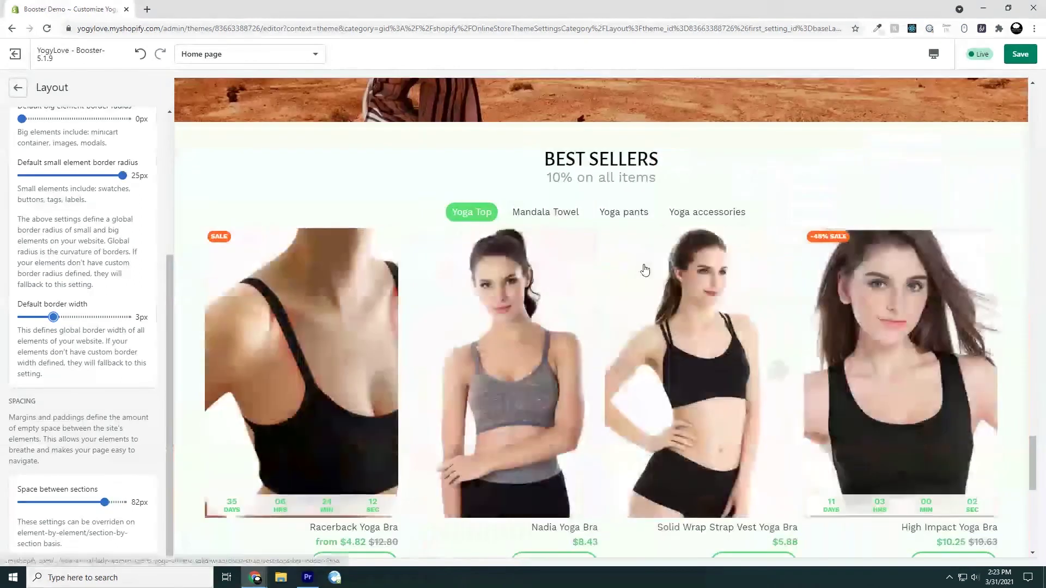
{"action": "scroll", "coordinate": [646, 272], "scroll_direction": "up", "scroll_amount": 3}
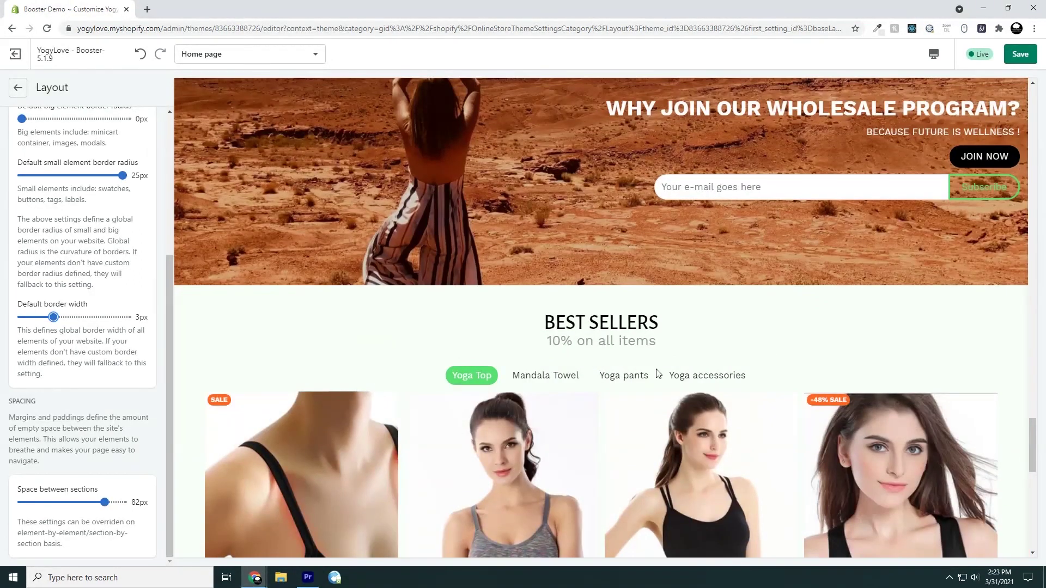
{"action": "scroll", "coordinate": [517, 346], "scroll_direction": "down", "scroll_amount": 5}
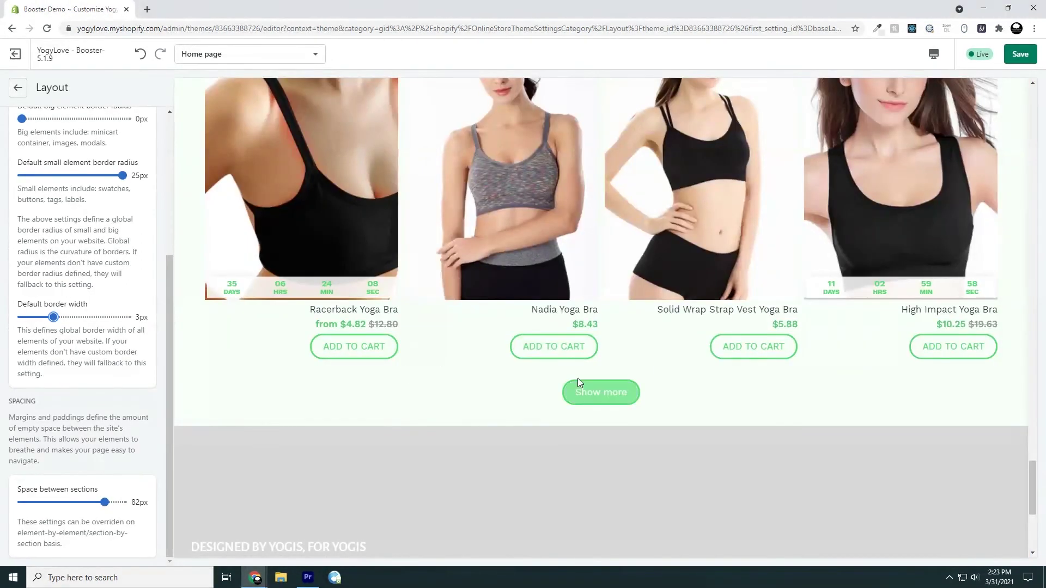
{"action": "scroll", "coordinate": [894, 375], "scroll_direction": "down", "scroll_amount": 1}
{"action": "scroll", "coordinate": [817, 377], "scroll_direction": "down", "scroll_amount": 5}
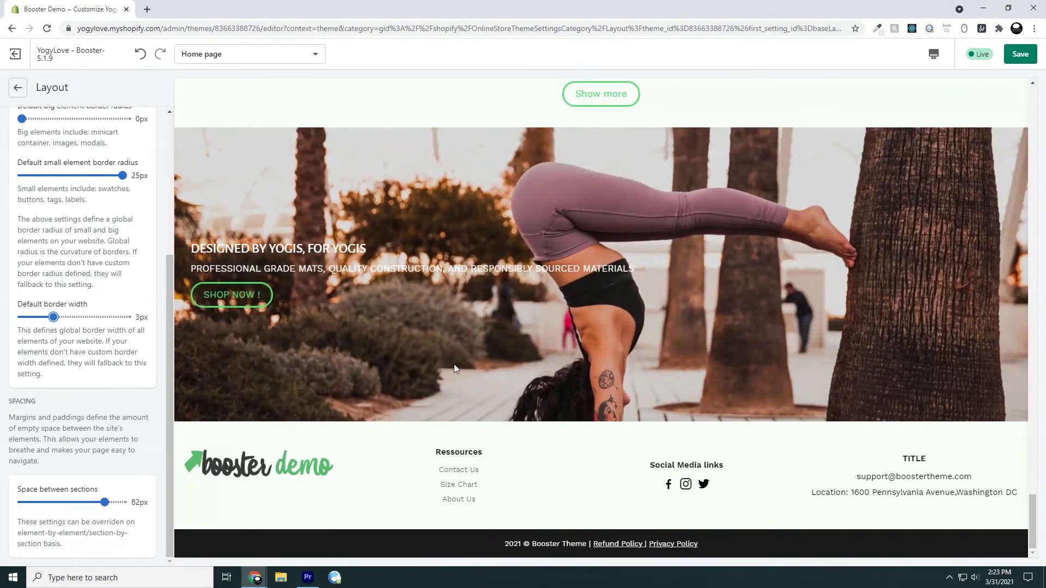
{"action": "scroll", "coordinate": [455, 376], "scroll_direction": "up", "scroll_amount": 8}
{"action": "scroll", "coordinate": [489, 378], "scroll_direction": "up", "scroll_amount": 15}
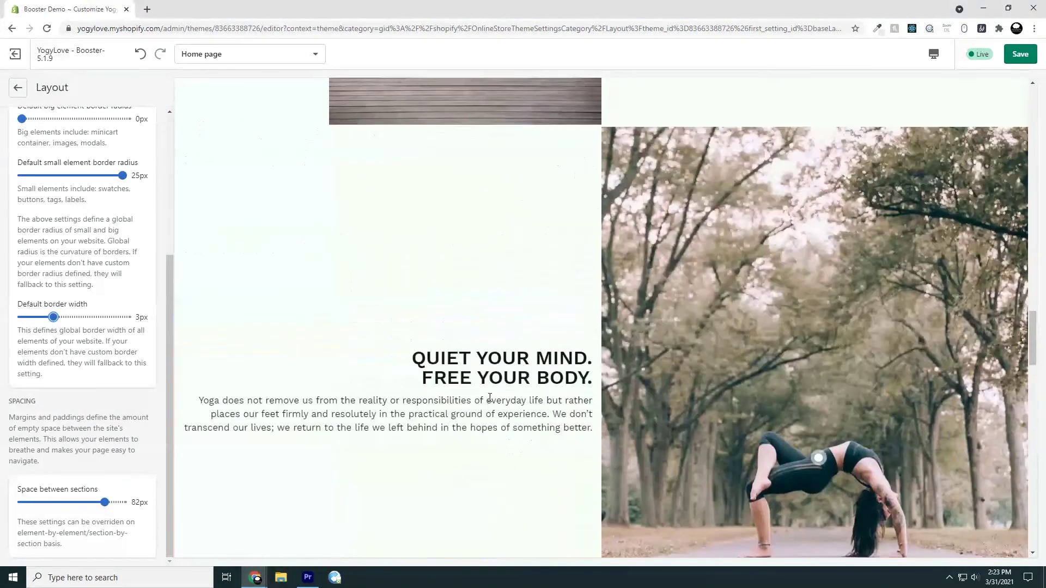
{"action": "scroll", "coordinate": [500, 404], "scroll_direction": "down", "scroll_amount": 10}
{"action": "scroll", "coordinate": [497, 403], "scroll_direction": "down", "scroll_amount": 10}
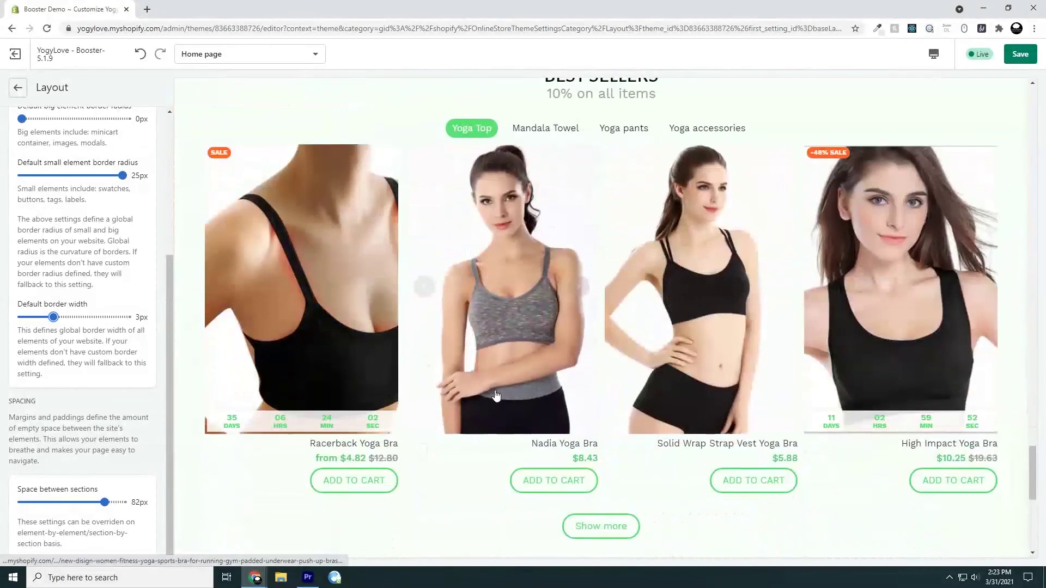
{"action": "scroll", "coordinate": [493, 391], "scroll_direction": "up", "scroll_amount": 15}
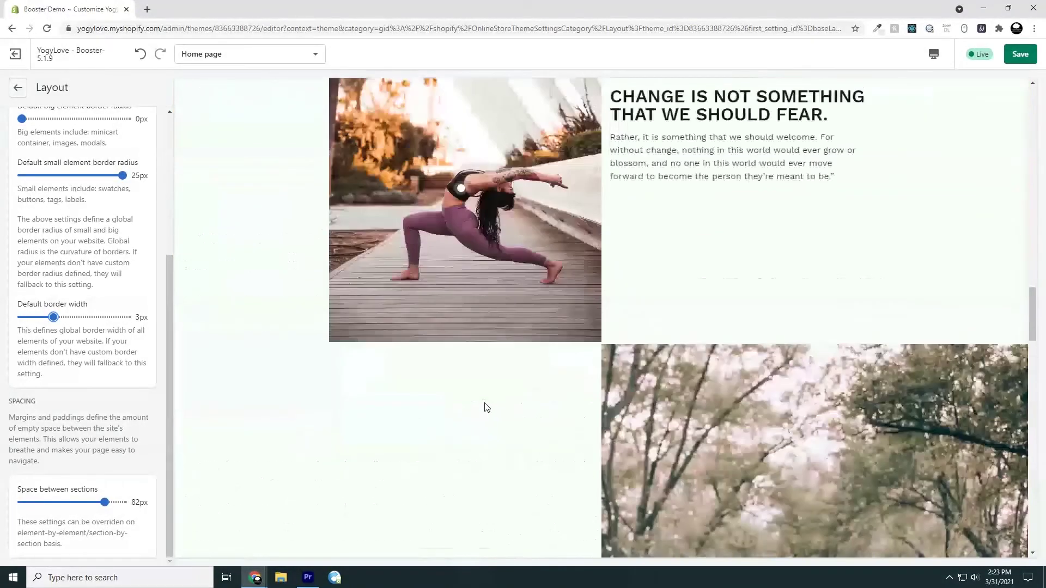
{"action": "scroll", "coordinate": [464, 422], "scroll_direction": "up", "scroll_amount": 6}
{"action": "scroll", "coordinate": [460, 426], "scroll_direction": "down", "scroll_amount": 2}
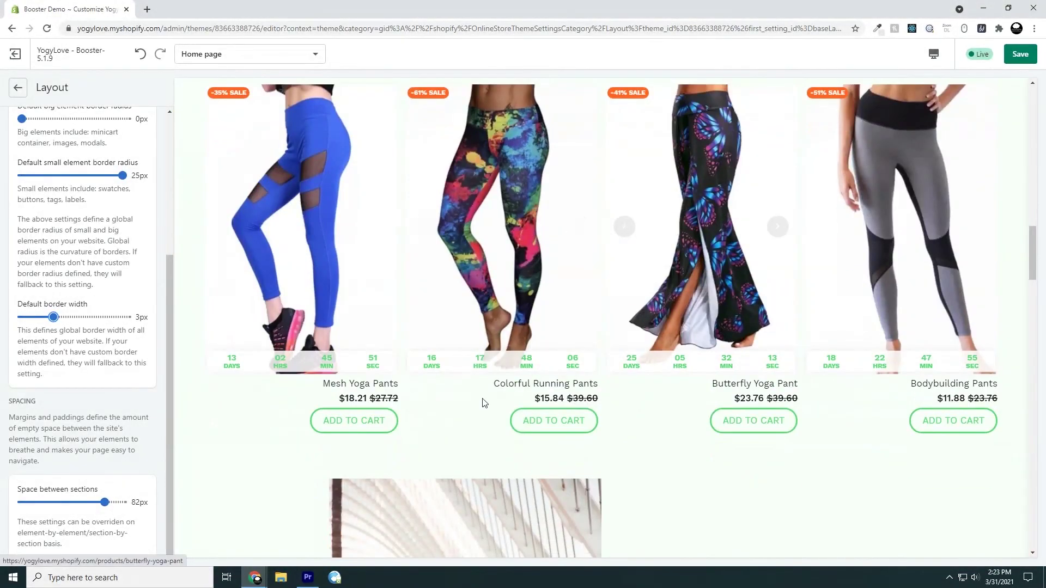
Raise the default border width to 8 px and try 18 px of space between sections, checking the gaps up the home page.
{"action": "left_click_drag", "start_coordinate": [54, 317], "coordinate": [136, 351]}
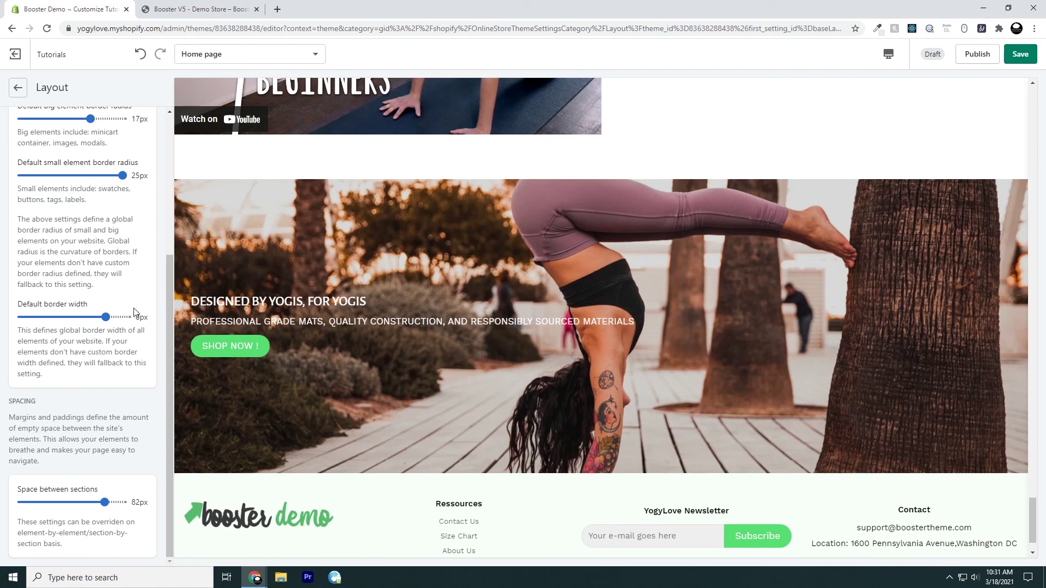
{"action": "left_click", "coordinate": [104, 502]}
{"action": "left_click_drag", "start_coordinate": [104, 502], "coordinate": [40, 501]}
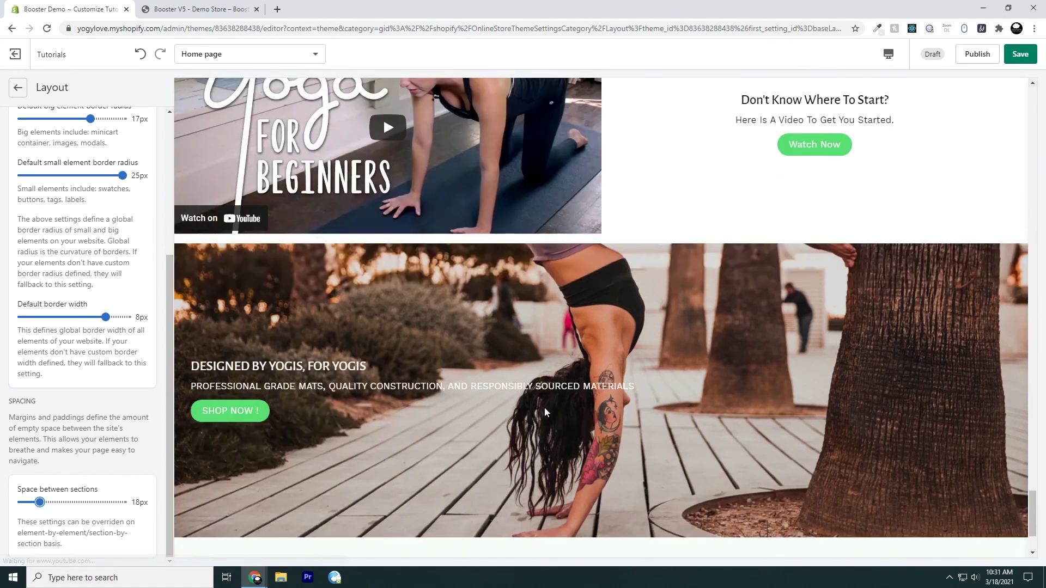
{"action": "scroll", "coordinate": [544, 407], "scroll_direction": "up", "scroll_amount": 10}
{"action": "scroll", "coordinate": [573, 412], "scroll_direction": "up", "scroll_amount": 15}
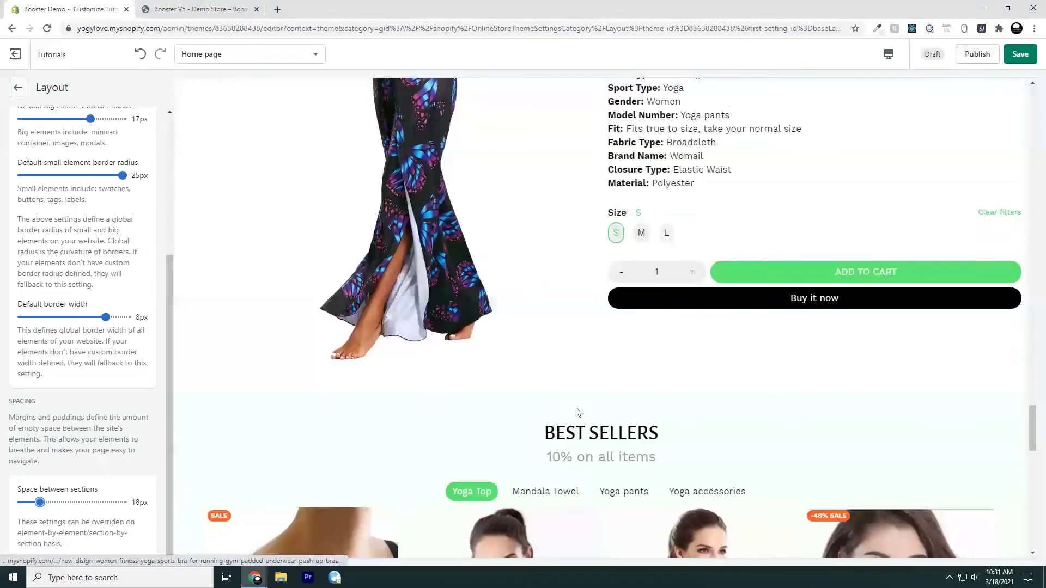
{"action": "scroll", "coordinate": [579, 412], "scroll_direction": "up", "scroll_amount": 2}
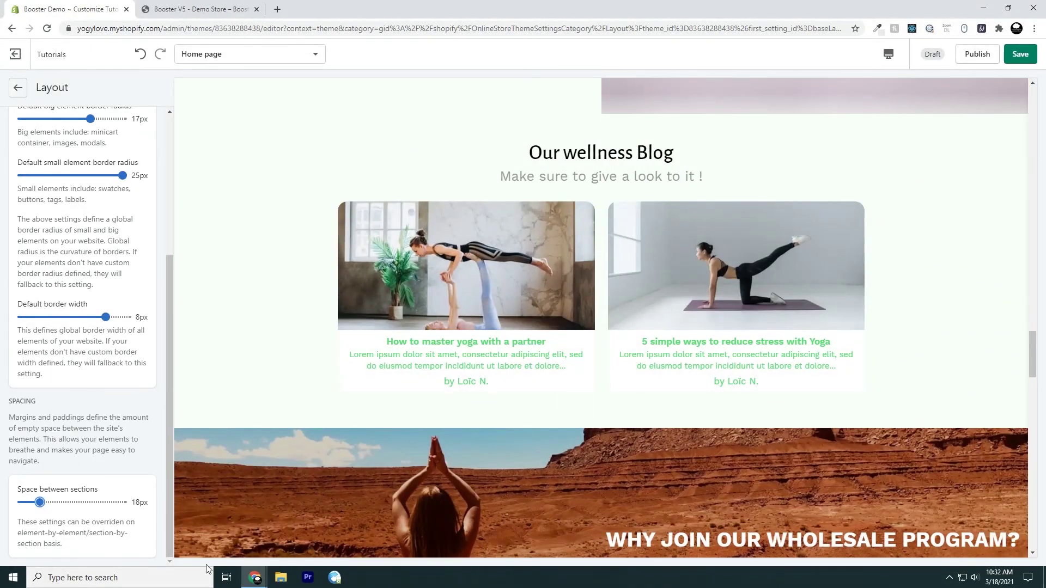
Set the space between sections to 100 px and check the gaps between the home page sections.
{"action": "left_click_drag", "start_coordinate": [40, 501], "coordinate": [144, 501]}
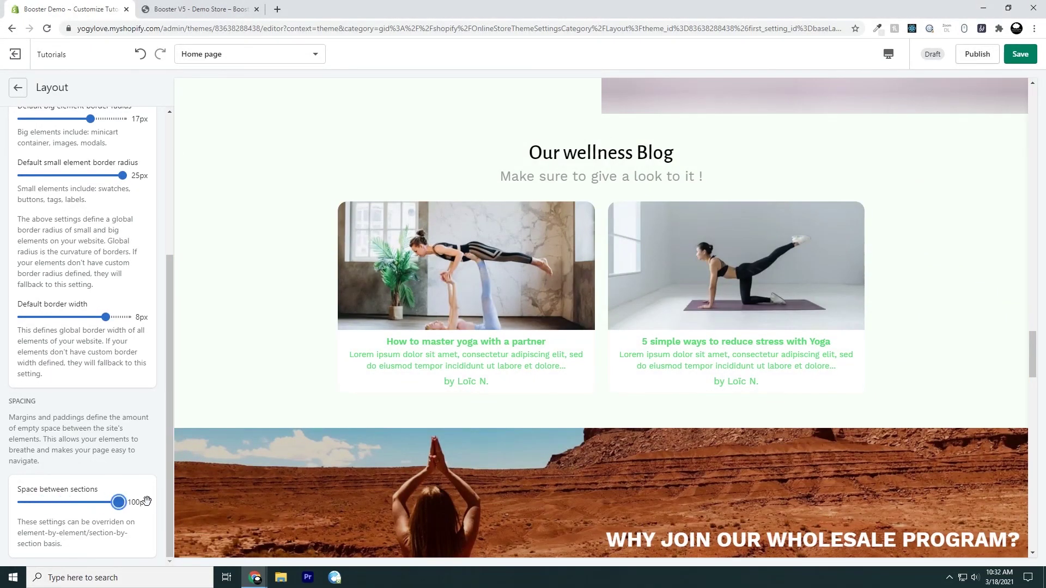
{"action": "scroll", "coordinate": [612, 377], "scroll_direction": "down", "scroll_amount": 13}
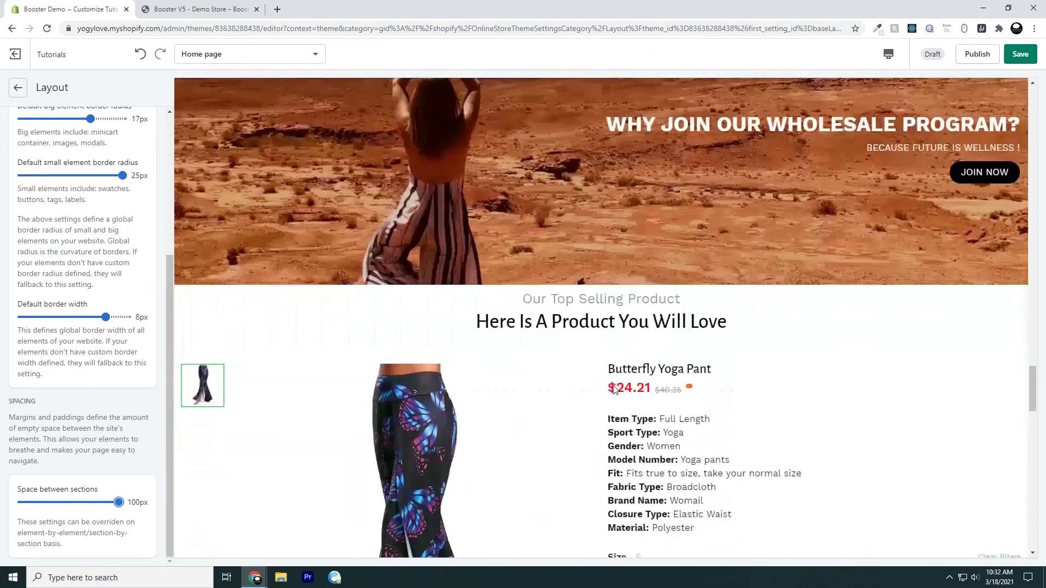
{"action": "scroll", "coordinate": [613, 395], "scroll_direction": "down", "scroll_amount": 5}
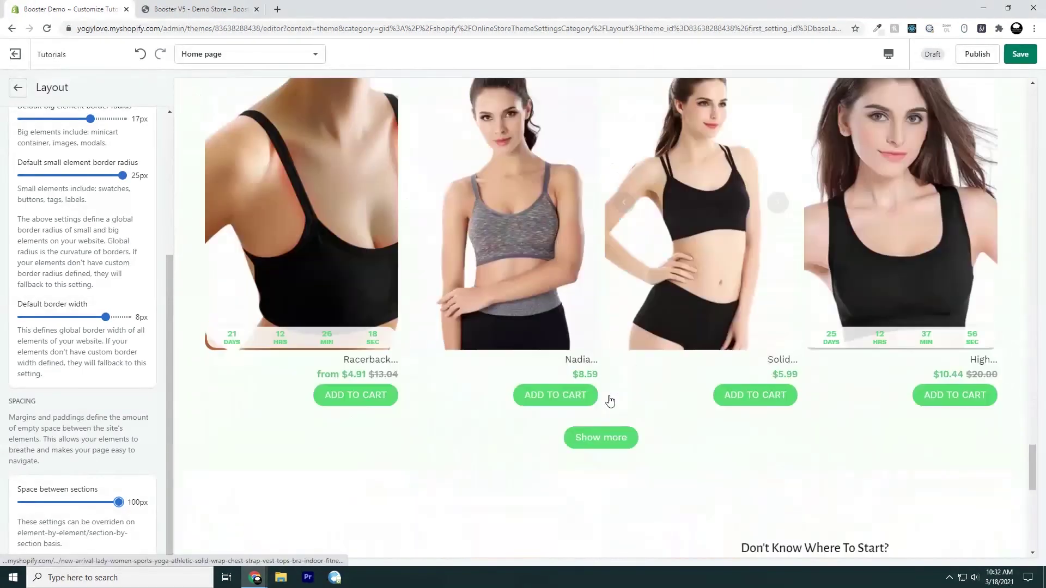
{"action": "scroll", "coordinate": [613, 387], "scroll_direction": "up", "scroll_amount": 15}
{"action": "scroll", "coordinate": [615, 377], "scroll_direction": "up", "scroll_amount": 15}
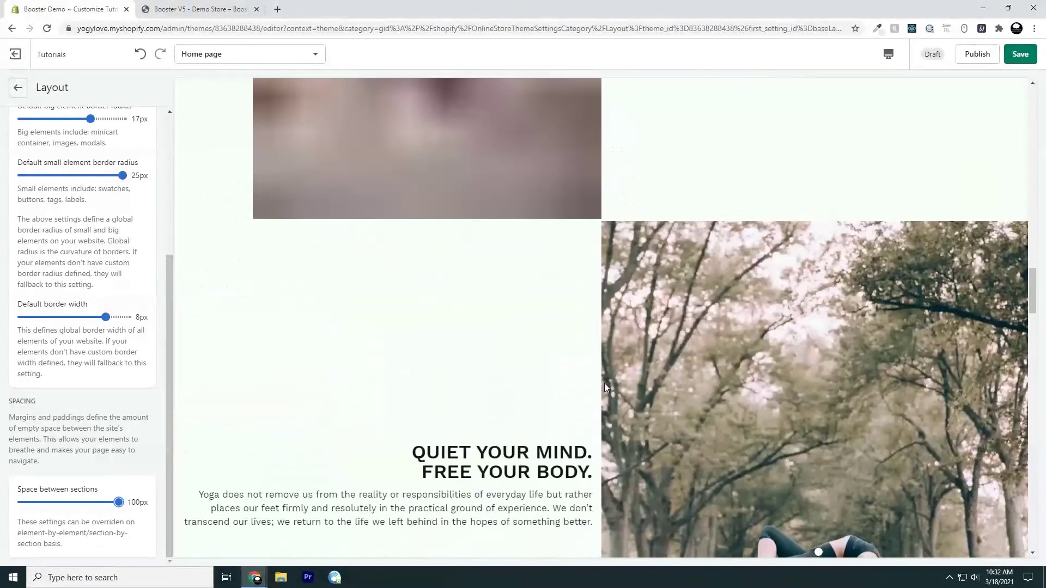
{"action": "scroll", "coordinate": [604, 389], "scroll_direction": "up", "scroll_amount": 8}
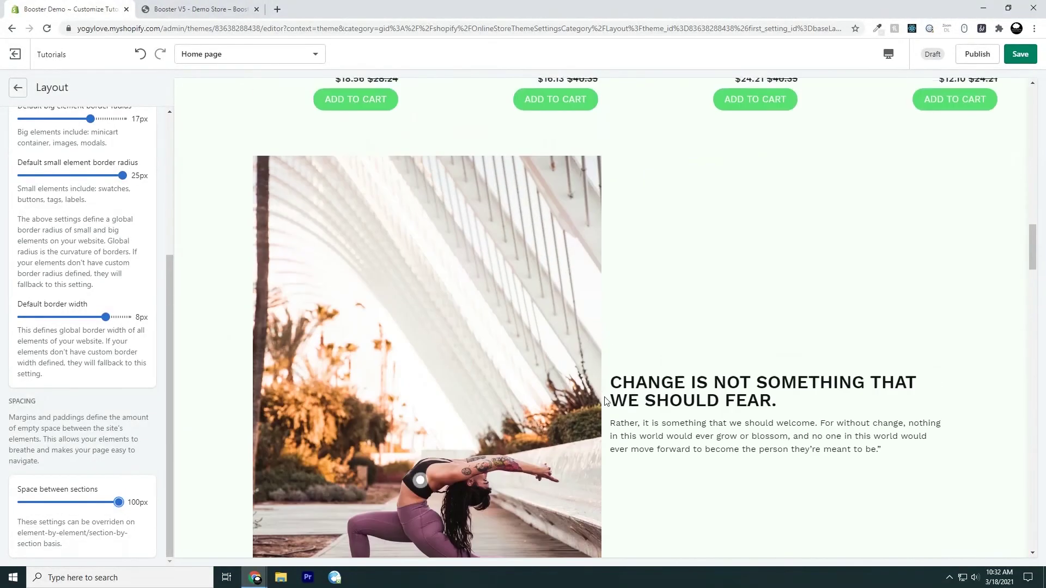
{"action": "scroll", "coordinate": [603, 392], "scroll_direction": "up", "scroll_amount": 8}
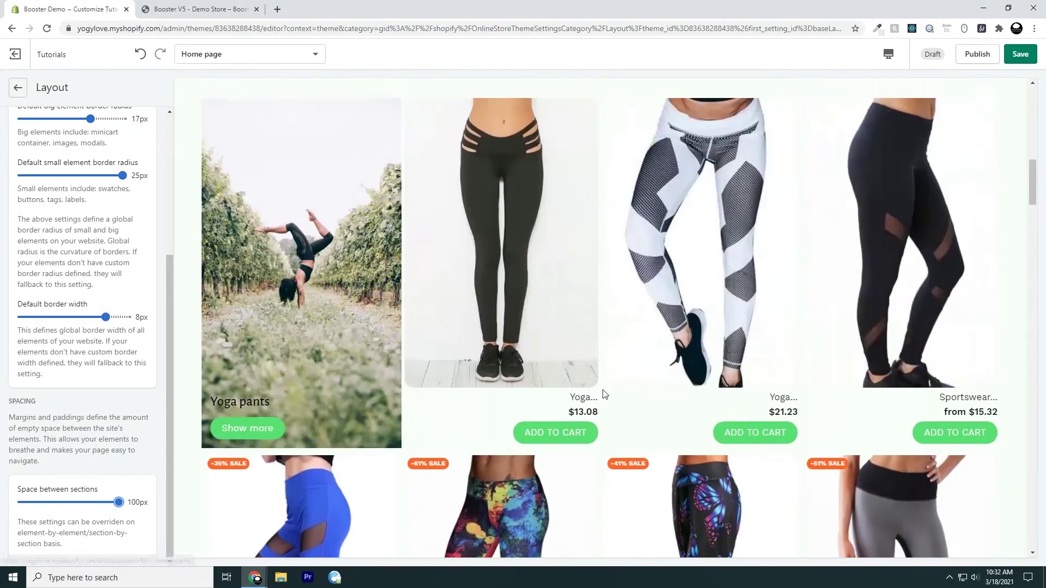
{"action": "scroll", "coordinate": [615, 438], "scroll_direction": "up", "scroll_amount": 2}
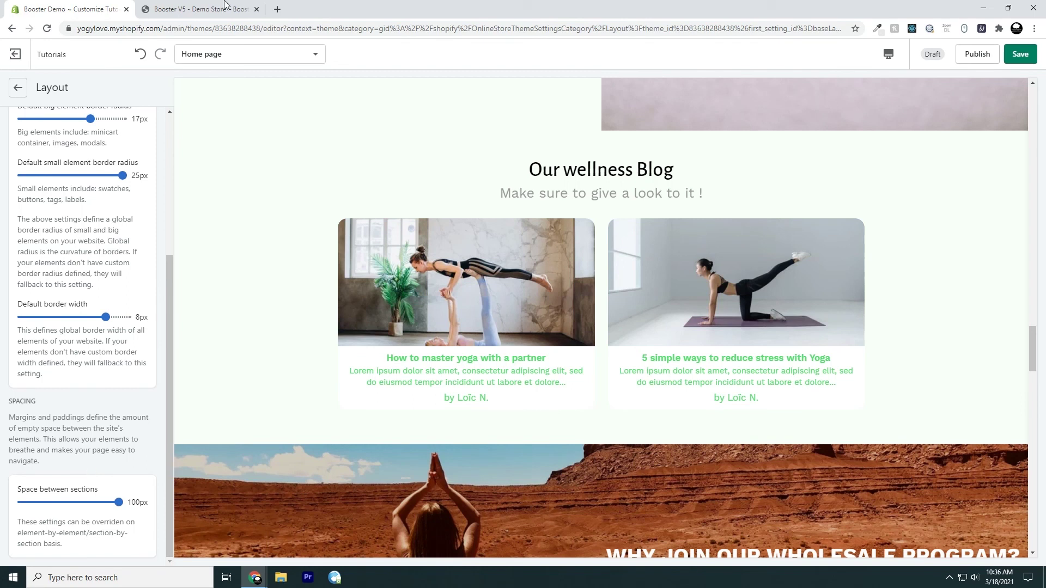
Switch the preview to the product pages, and look over the other page types available for previewing.
{"action": "left_click", "coordinate": [243, 57]}
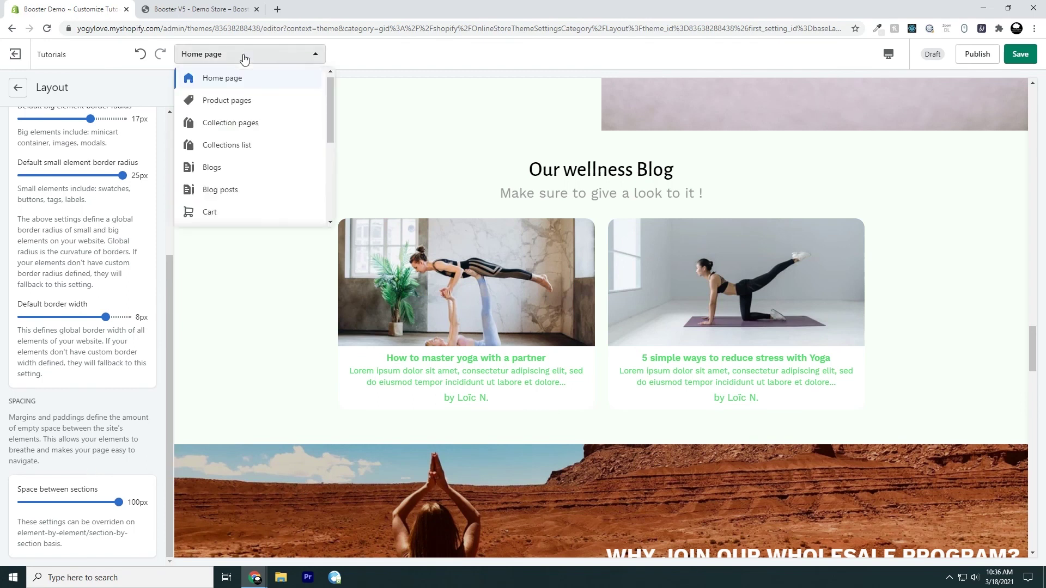
{"action": "left_click", "coordinate": [254, 100]}
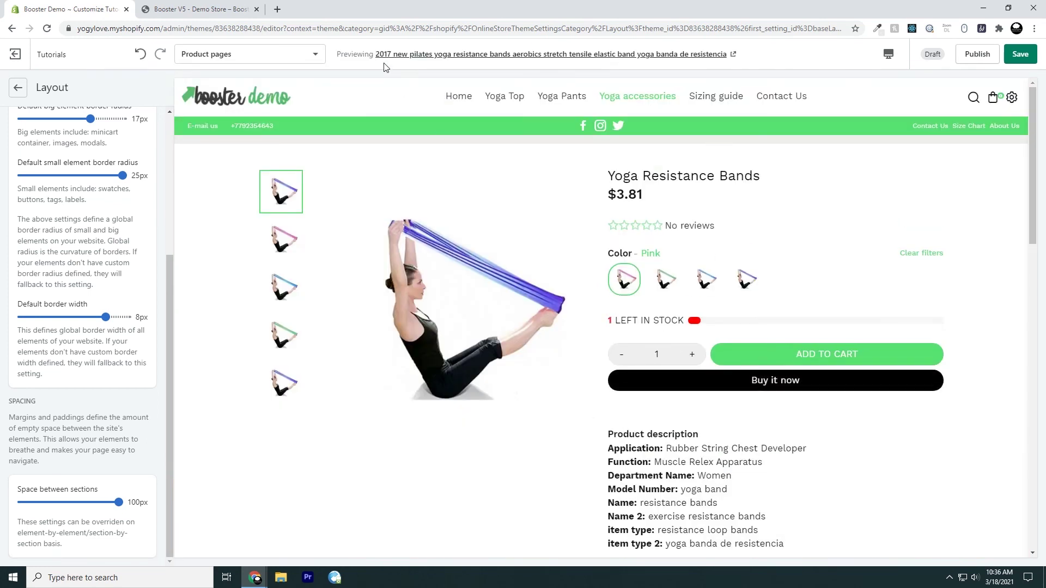
{"action": "left_click", "coordinate": [321, 56]}
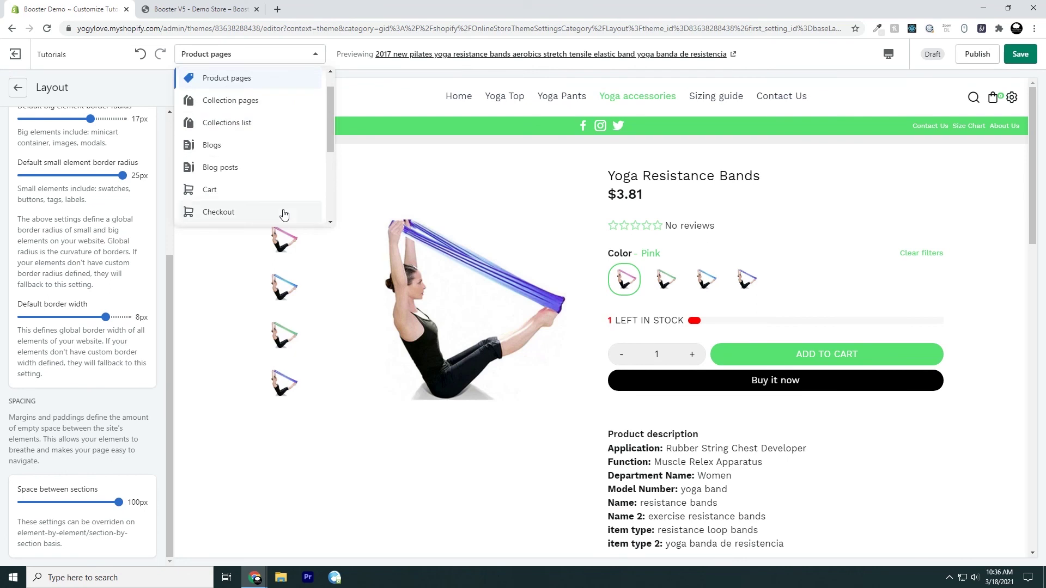
{"action": "left_click", "coordinate": [455, 166]}
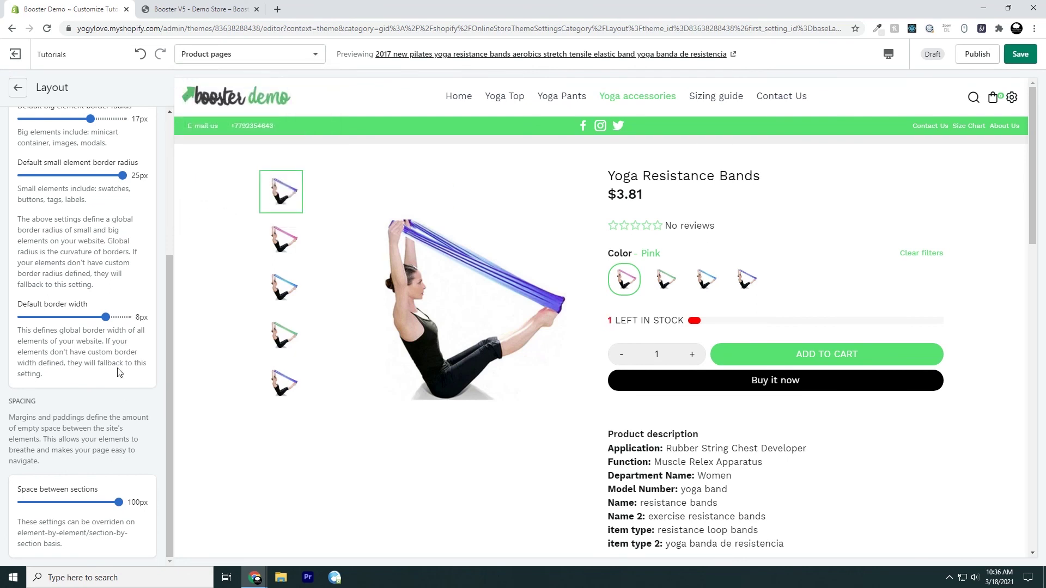